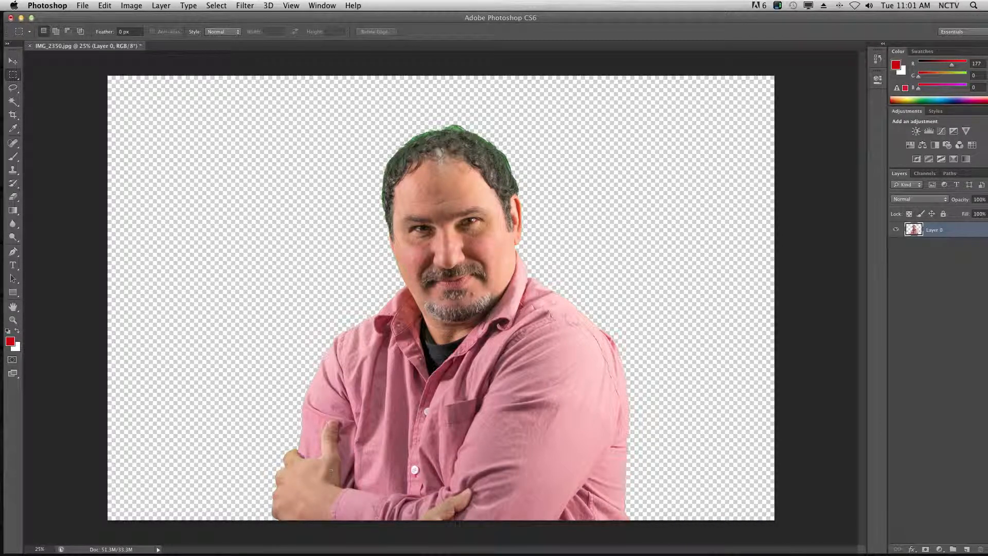
Step: Switch to Firefox and open the Creative Commons search site at search.creativecommons.org
left_click(290, 530)
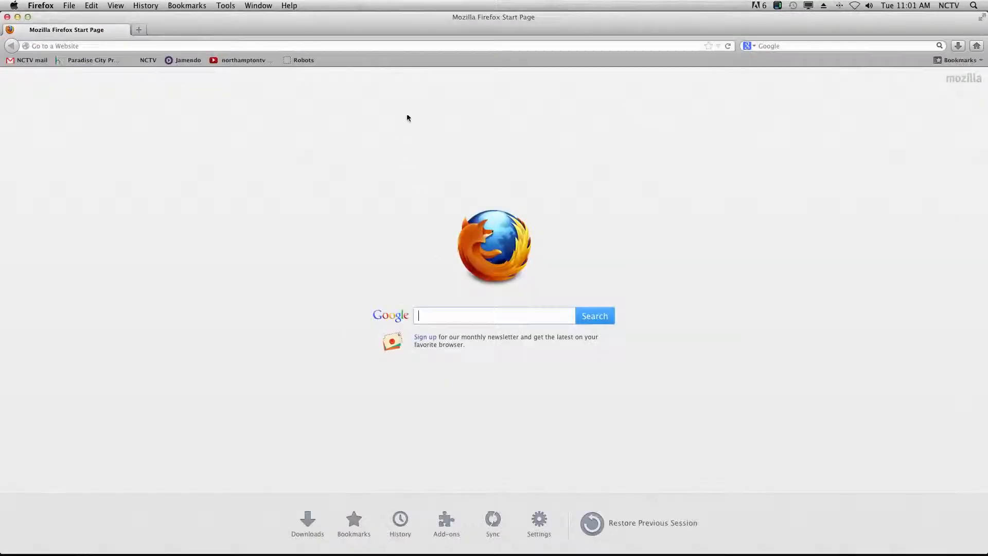
left_click(403, 46)
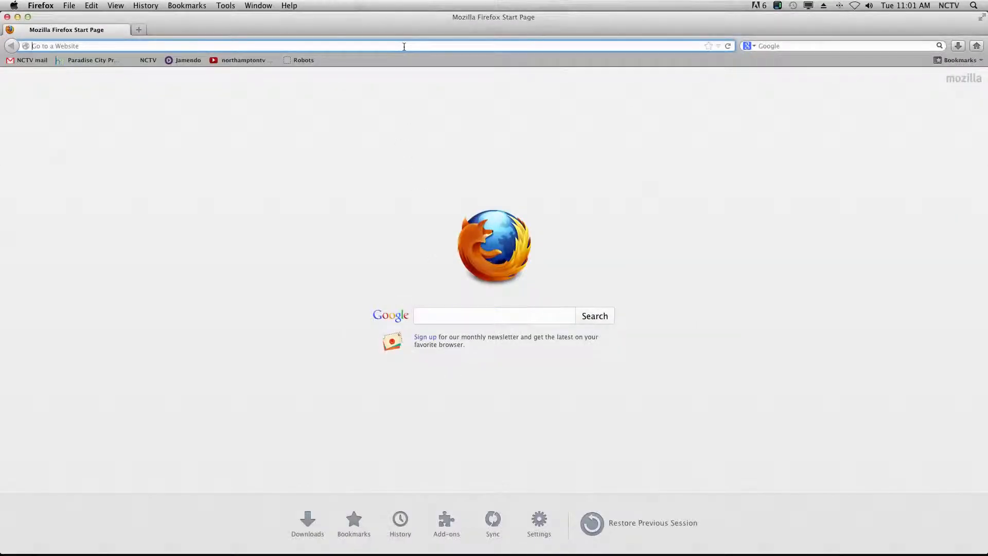
type("search")
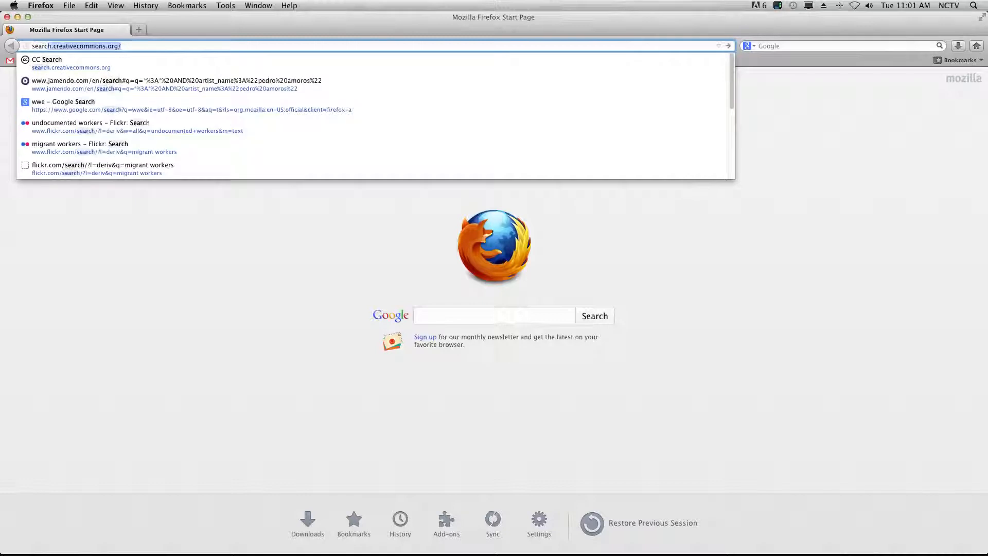
type(".creativecomm")
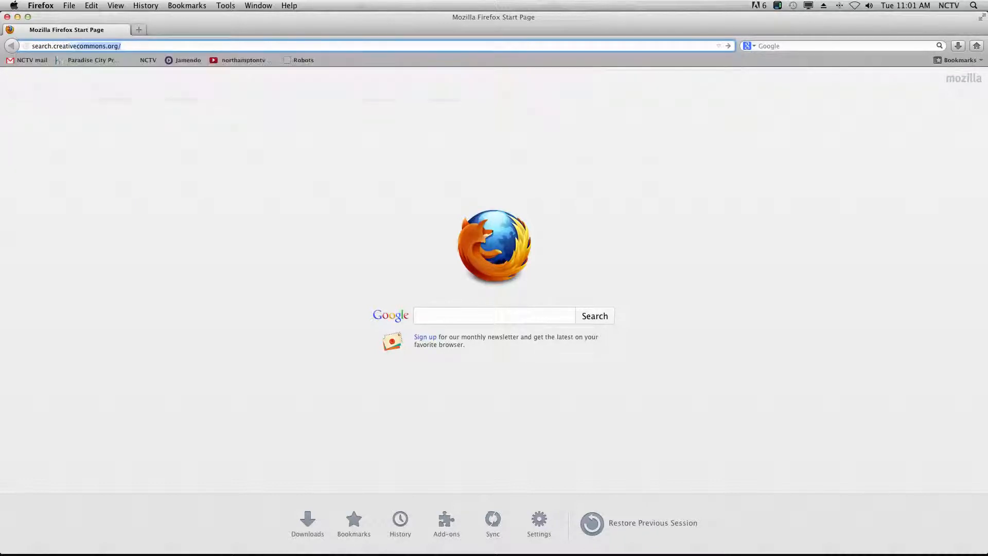
type("ons.")
key("Return")
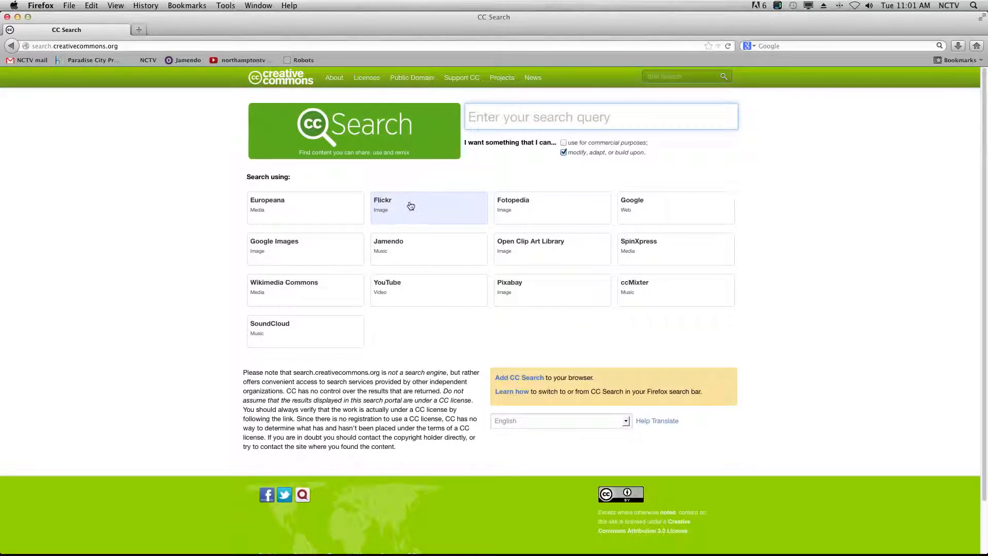
Step: Search Google Images through CC Search for "rap stage", limited to content that may be modified, adapted or built upon
left_click(291, 260)
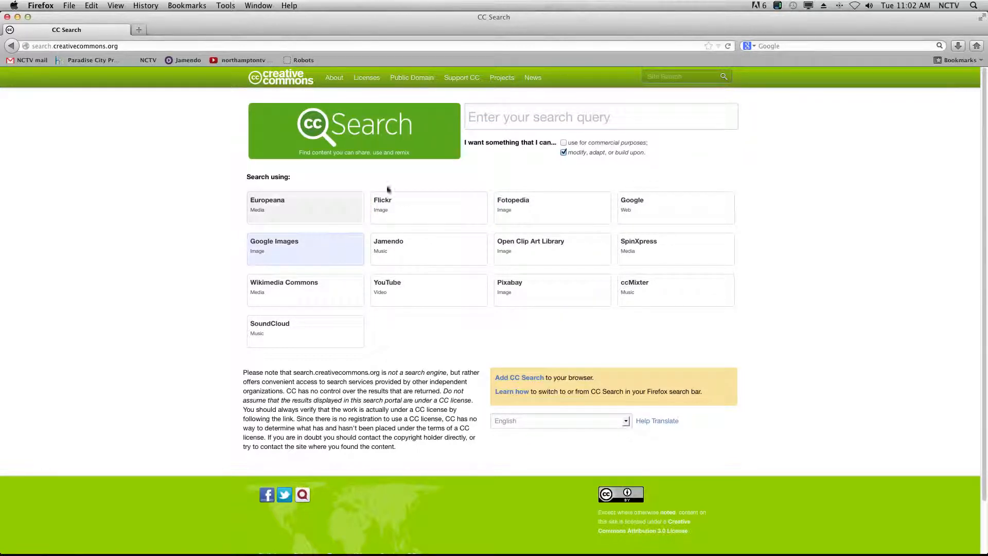
left_click(517, 118)
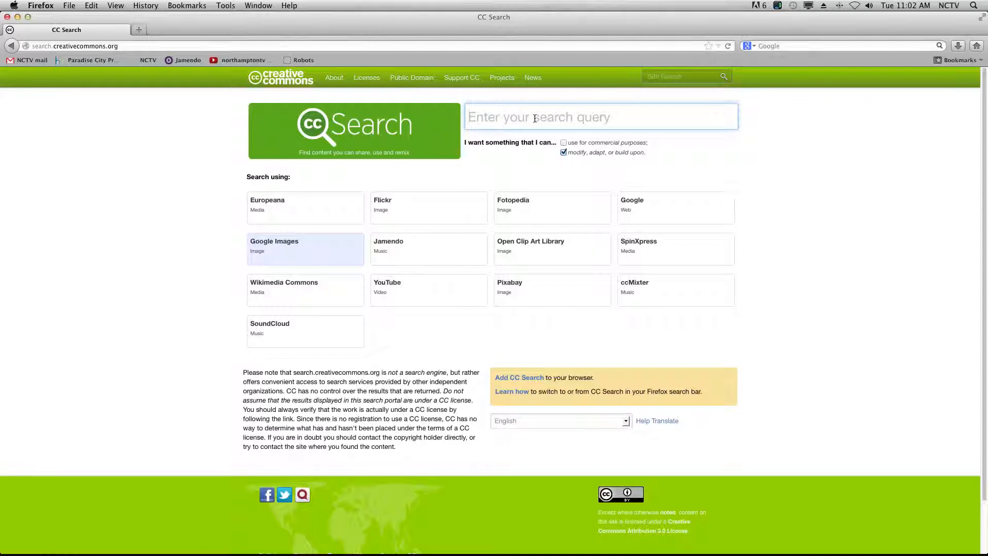
type("r")
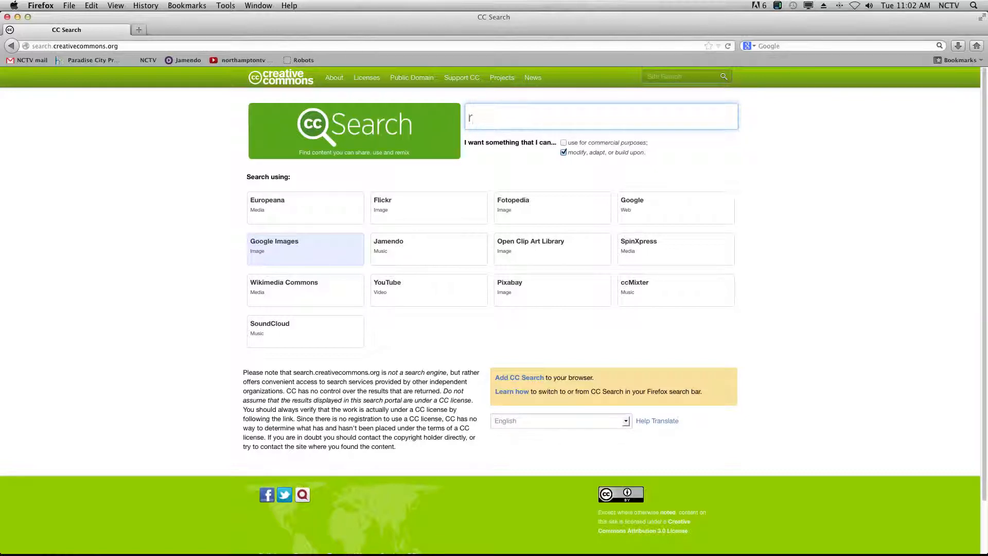
type("ap stage")
key("Return")
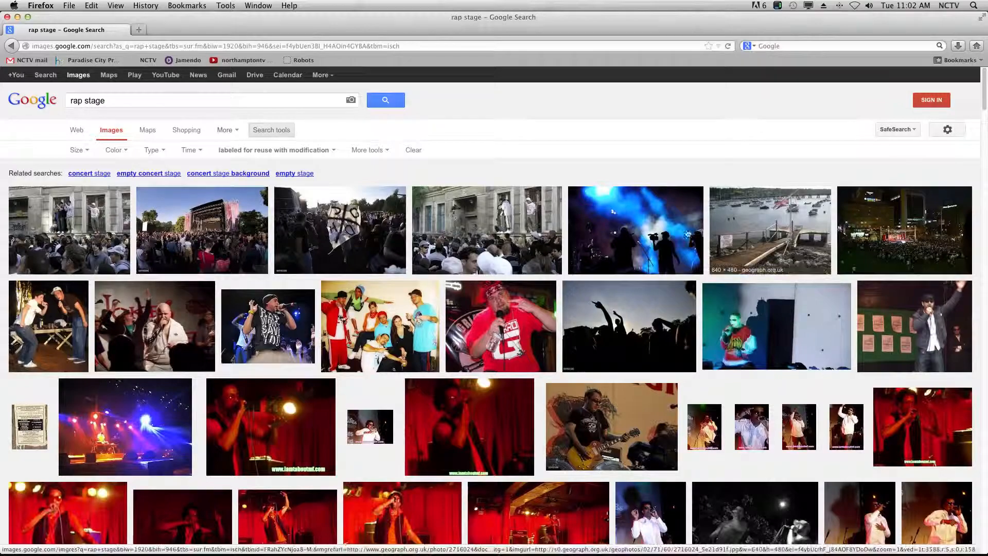
Step: Look through the image results and open the original full-size photo of the bald rapper in the white tracksuit
scroll(795, 242, "down", 5)
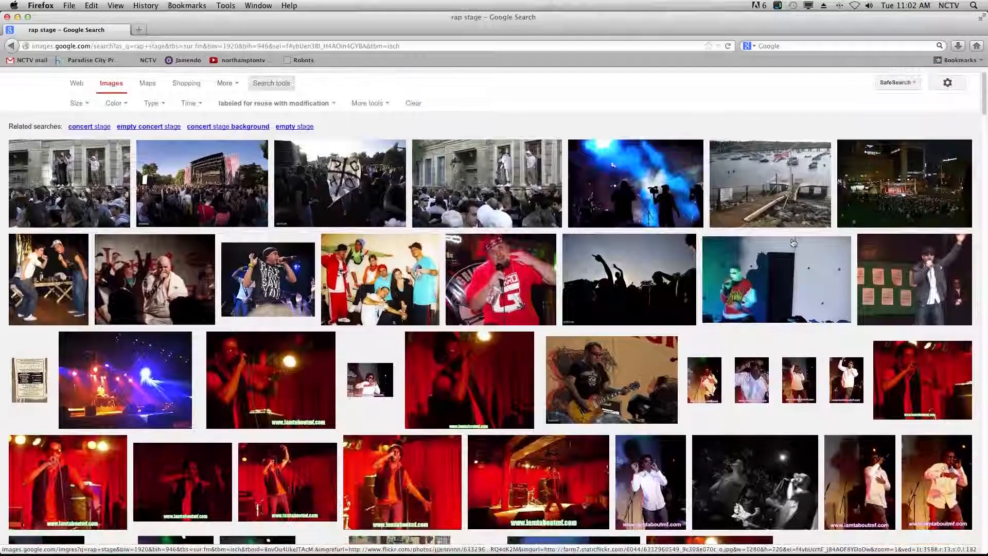
scroll(792, 242, "down", 7)
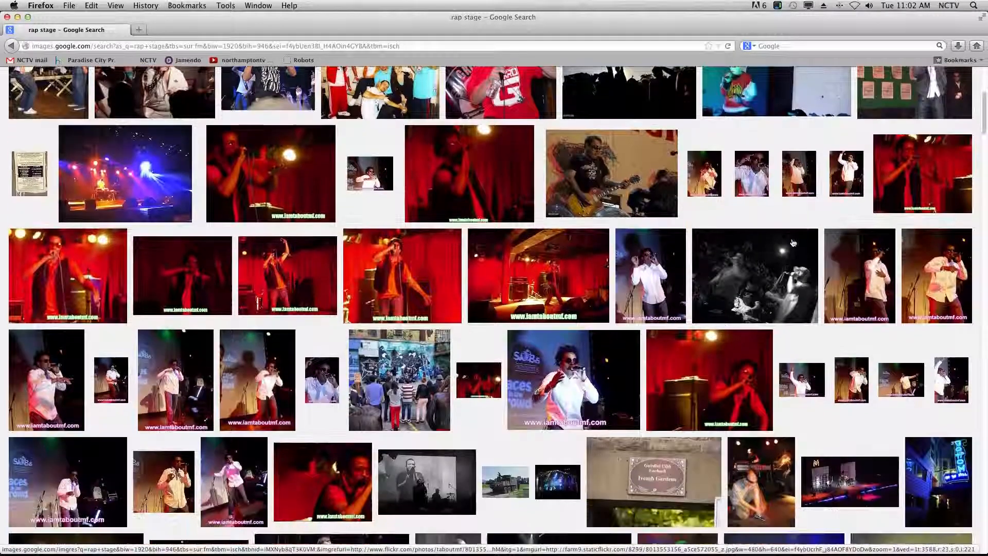
scroll(792, 243, "down", 8)
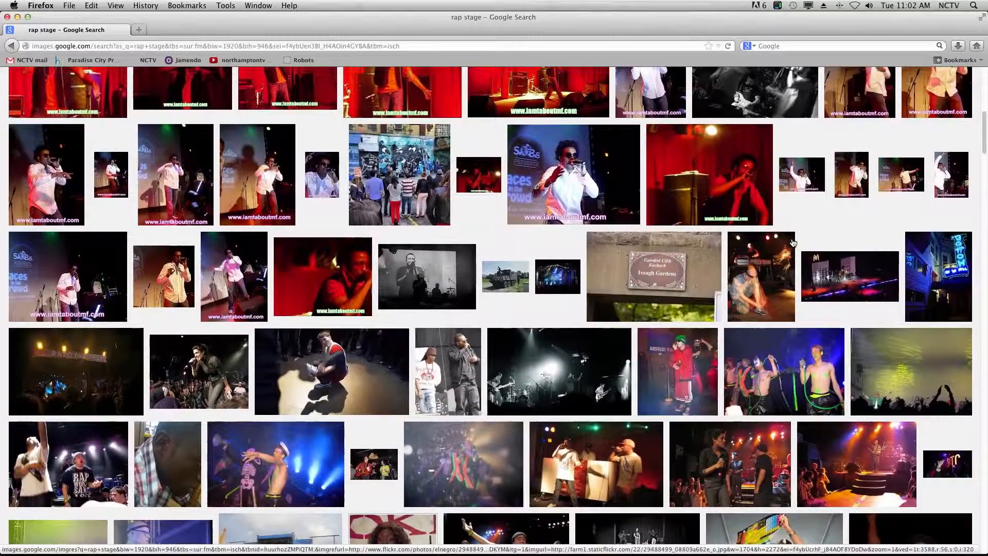
scroll(792, 243, "down", 5)
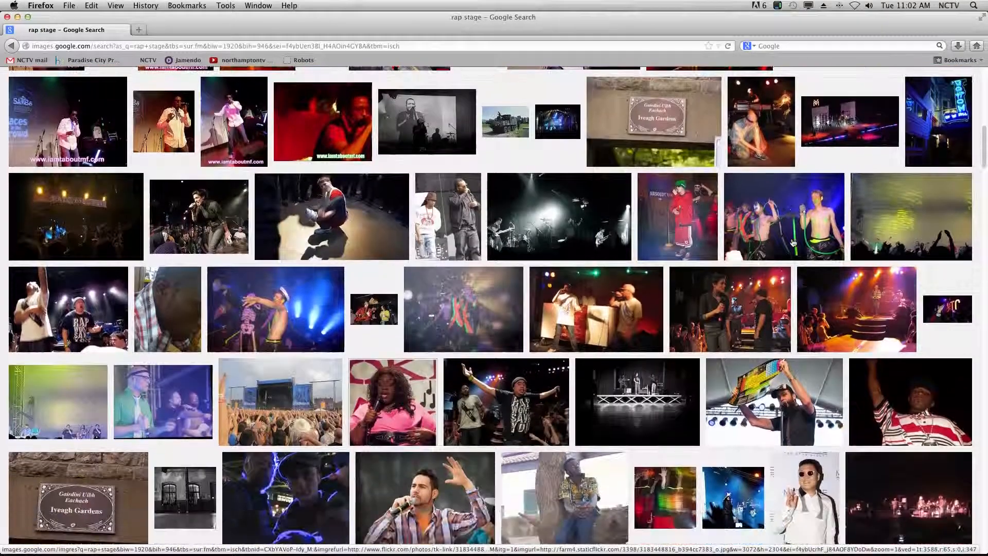
scroll(792, 241, "down", 2)
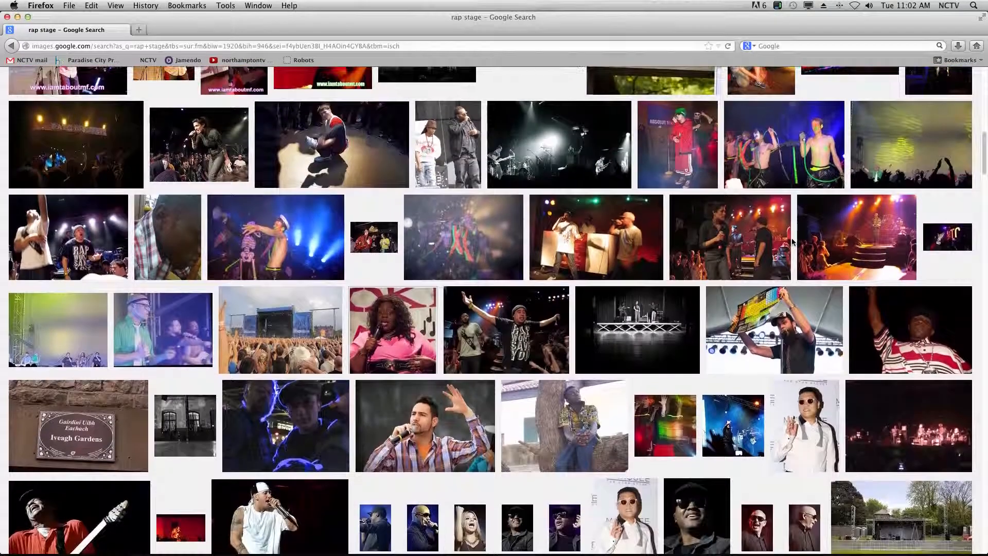
scroll(792, 242, "up", 15)
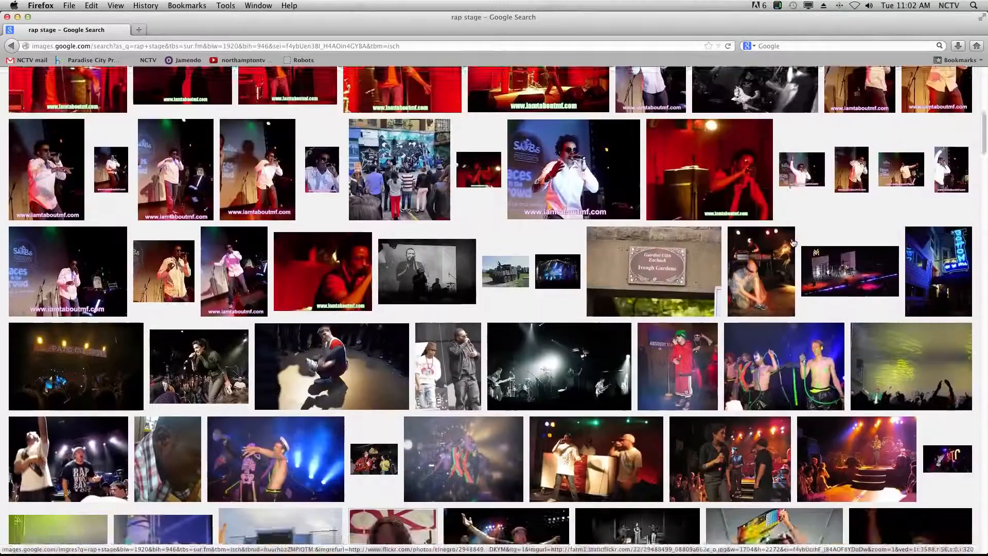
scroll(792, 242, "up", 12)
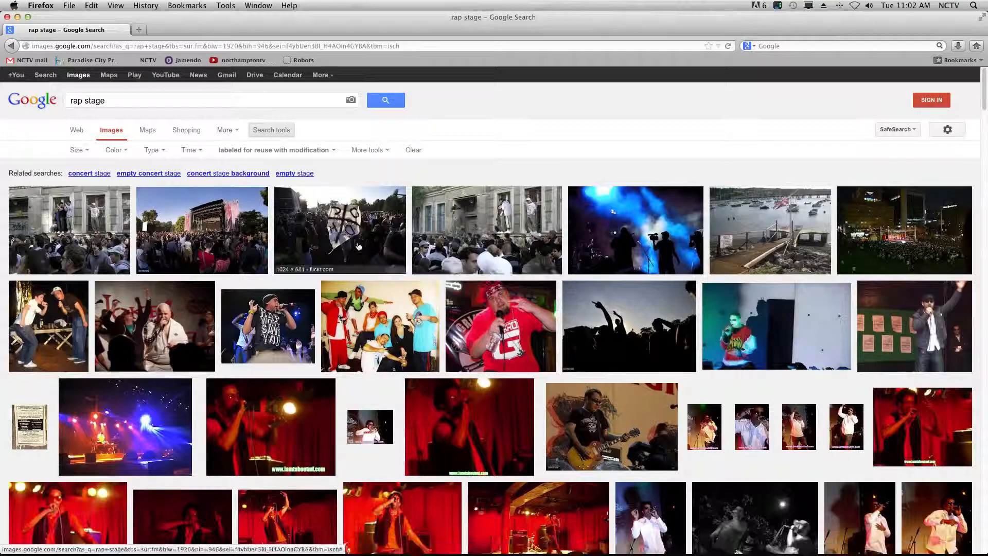
left_click(154, 342)
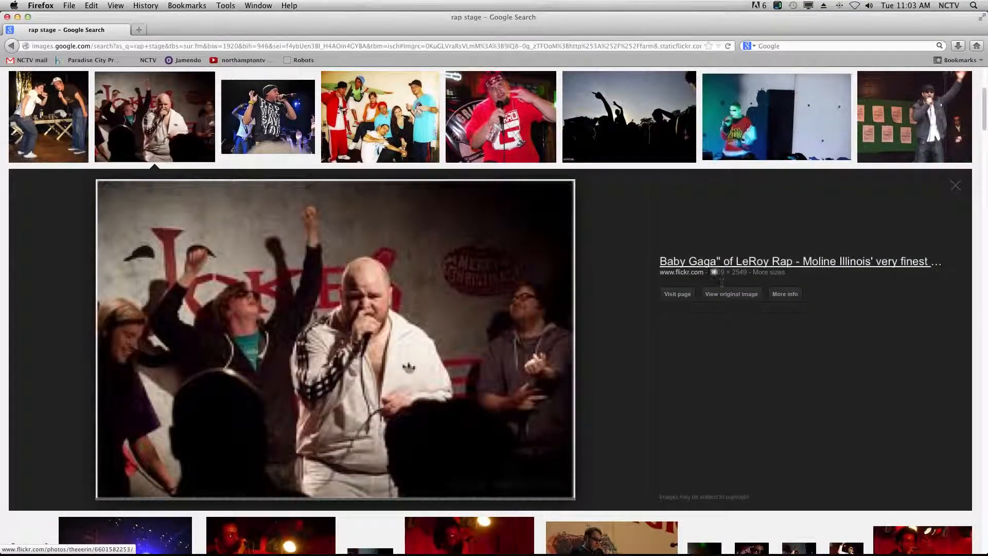
left_click(727, 299)
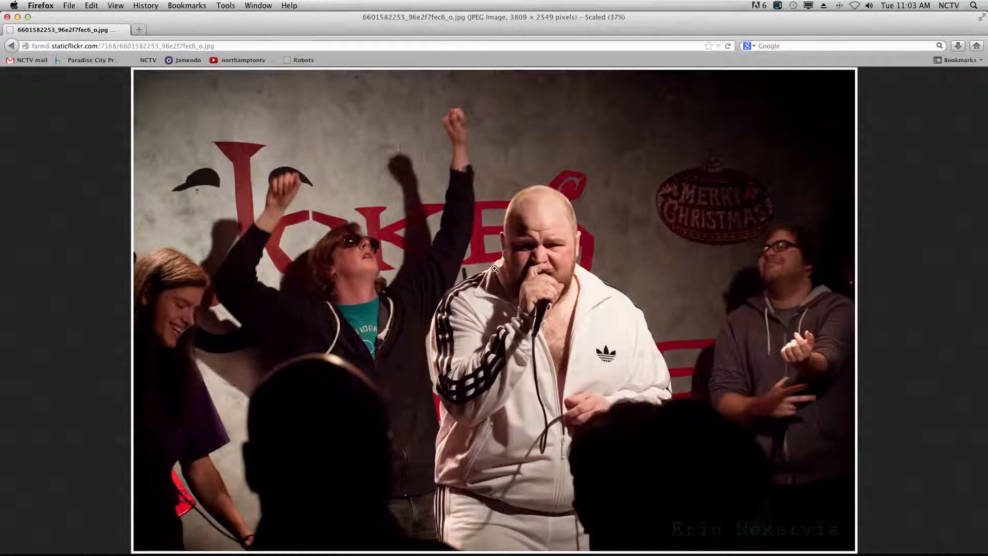
Step: Copy the stage photo and paste it into the IMG_2350.jpg document in Photoshop, accepting the color profile conversion
right_click(470, 247)
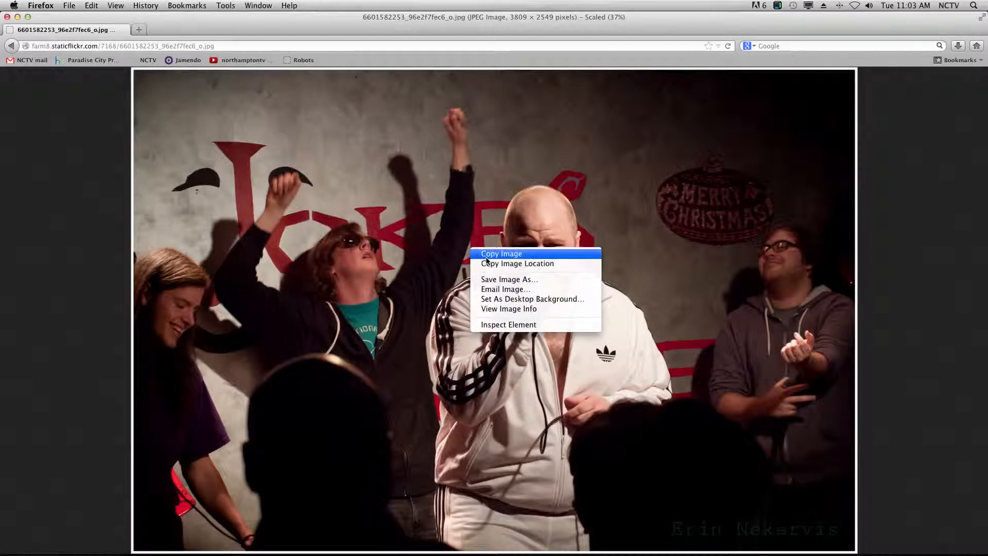
left_click(486, 253)
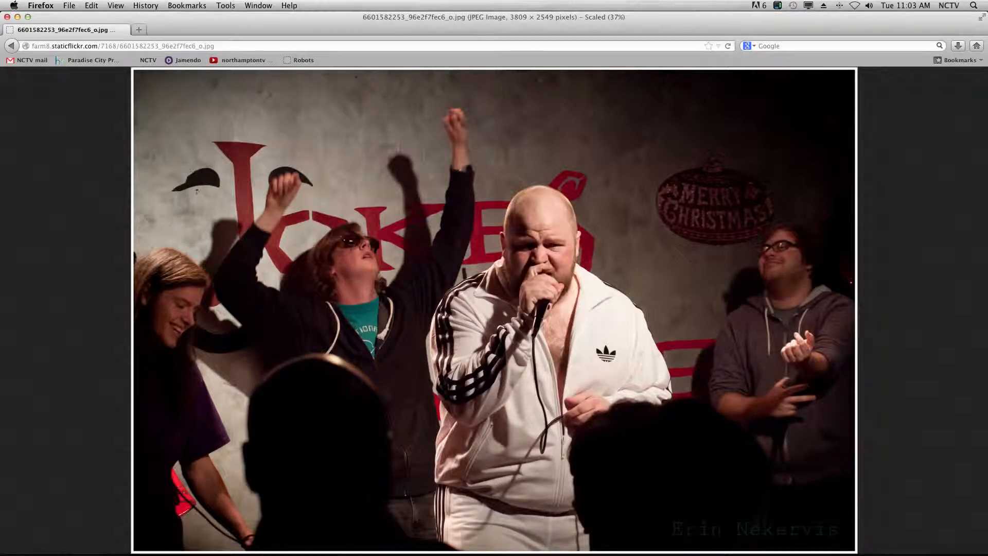
mouse_move(396, 554)
left_click(332, 531)
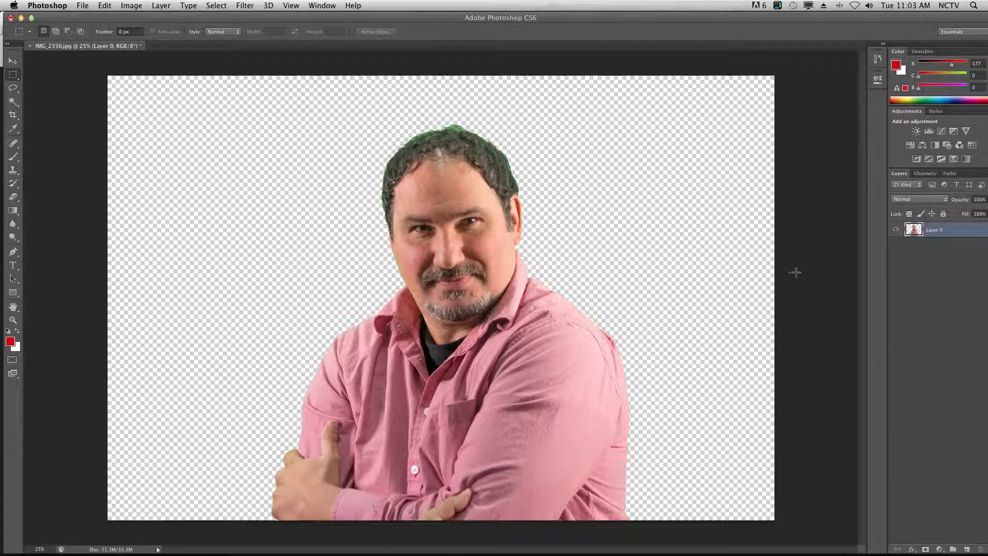
key("super+v")
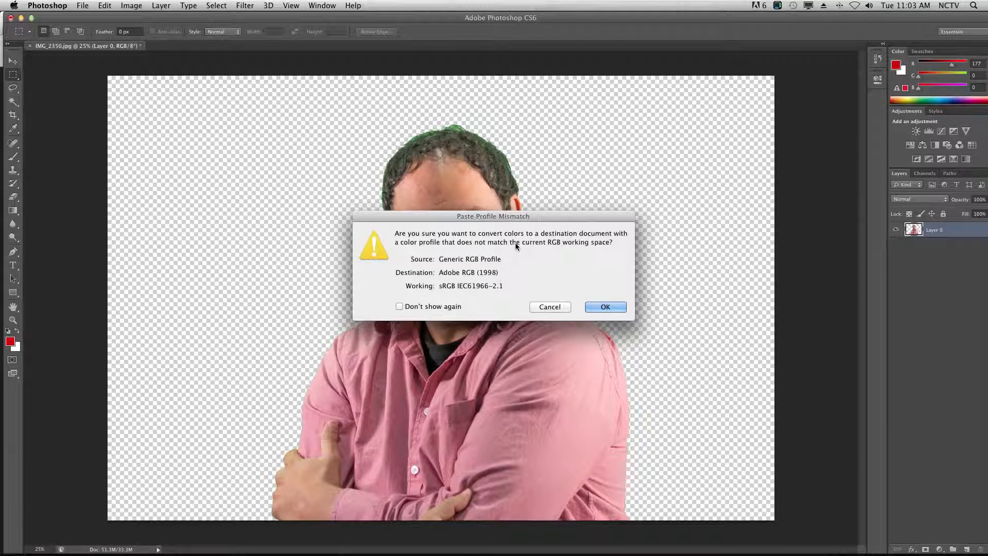
left_click(605, 307)
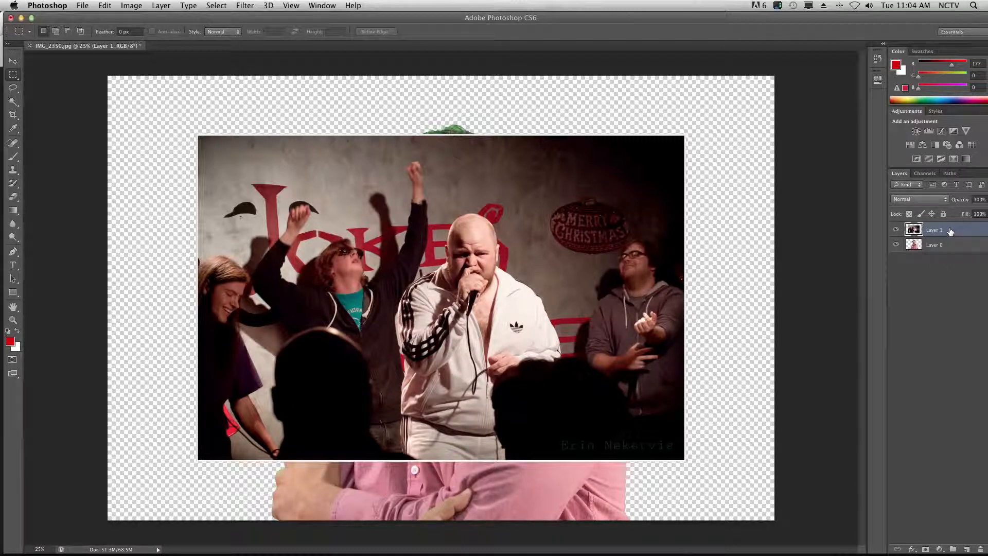
Step: Place the pasted stage photo's layer beneath the portrait layer, align it to the canvas's upper-left corner and scale it to about 146%
left_click_drag(950, 231, 947, 252)
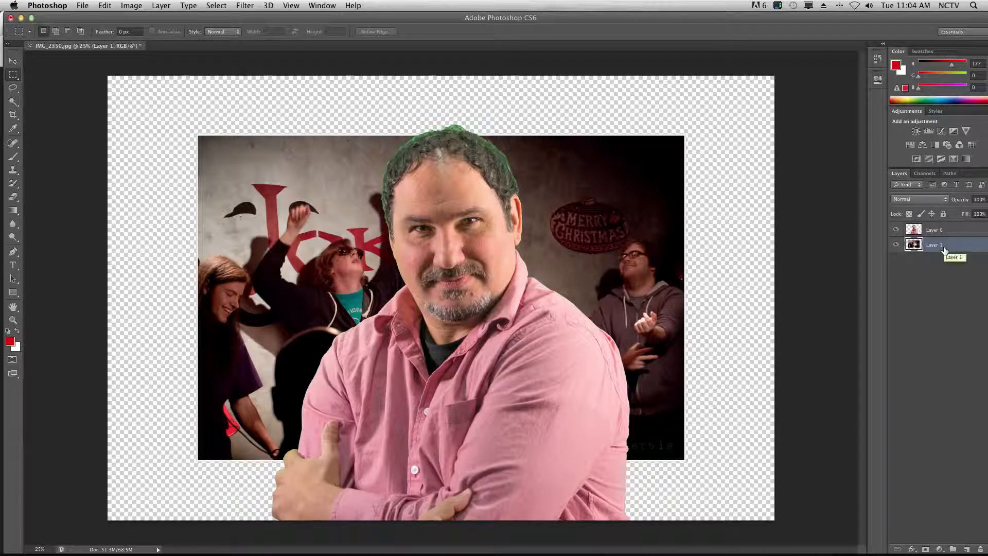
key("super+t")
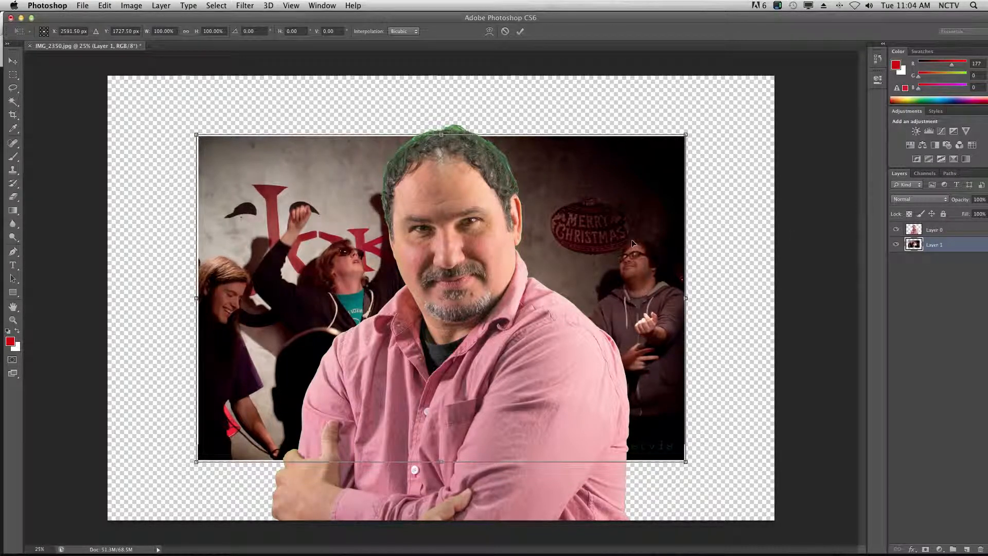
left_click_drag(648, 251, 569, 200)
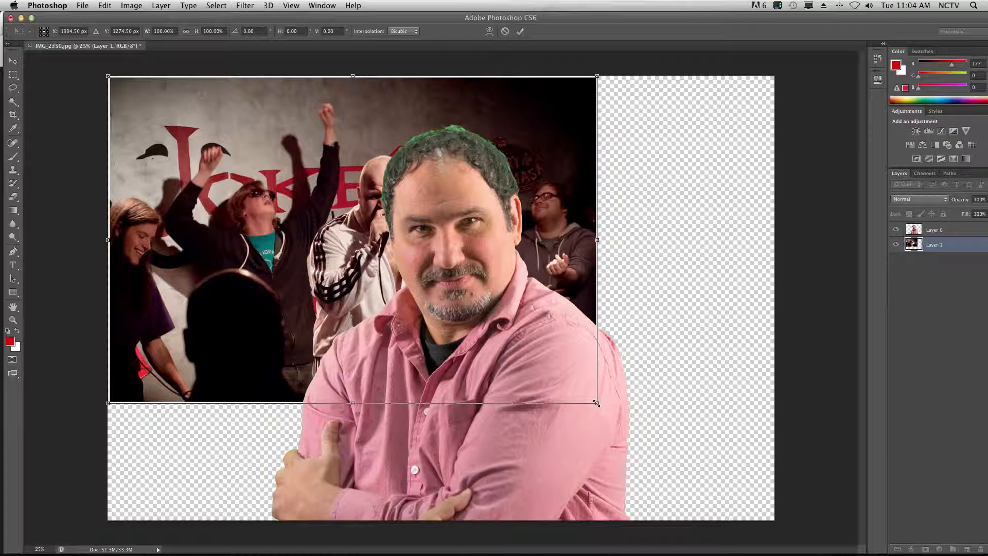
left_click_drag(596, 403, 821, 538)
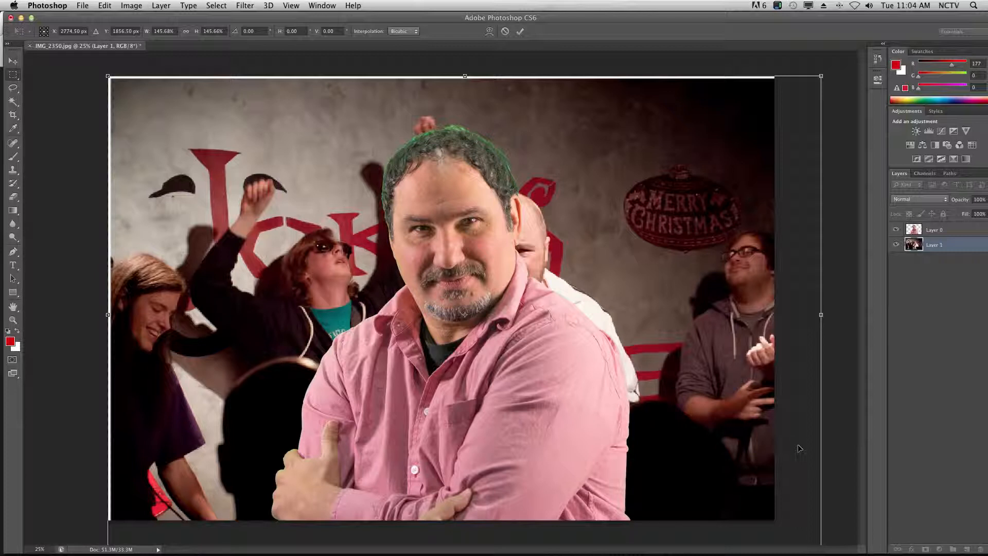
key("Return")
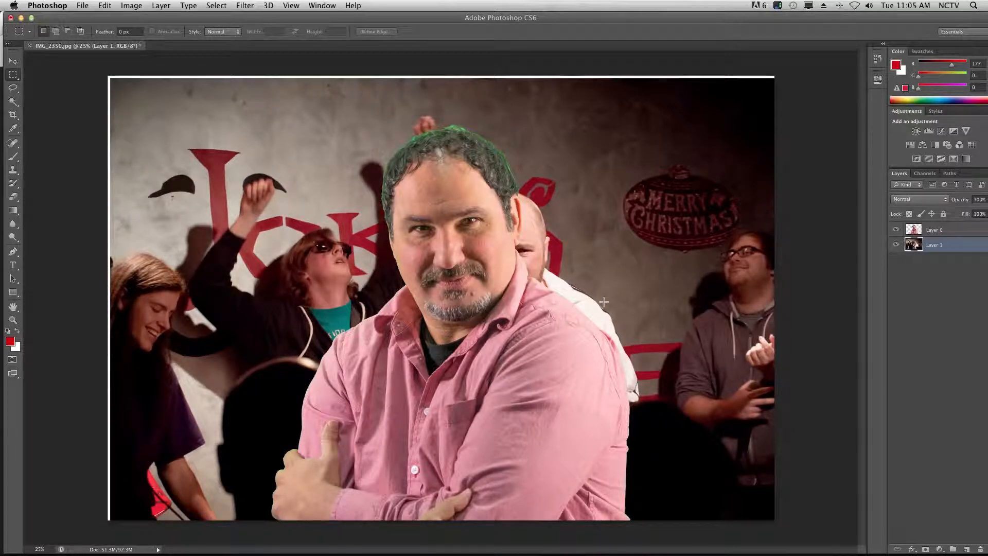
Step: Shift the stage photo slightly up and left to hide its white border, and stretch its width to about 101.7%
key("super+t")
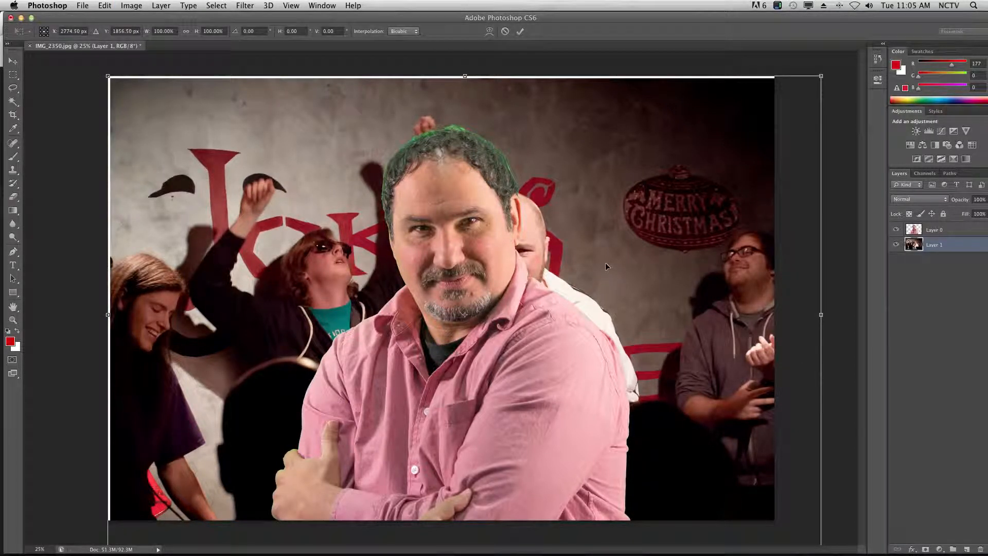
left_click_drag(605, 266, 600, 263)
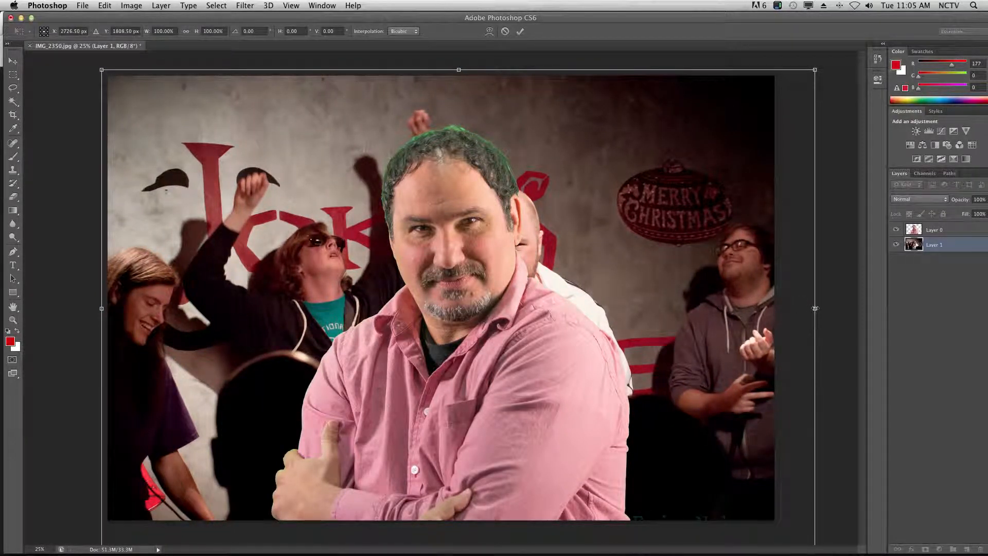
mouse_move(814, 308)
left_mouse_down()
mouse_move(840, 308)
mouse_move(826, 308)
left_mouse_up()
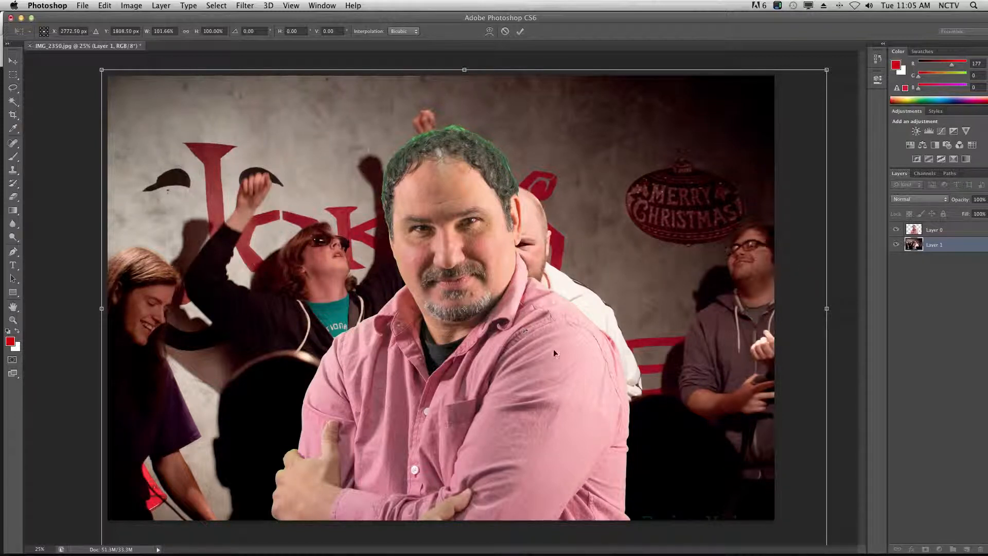
key("m")
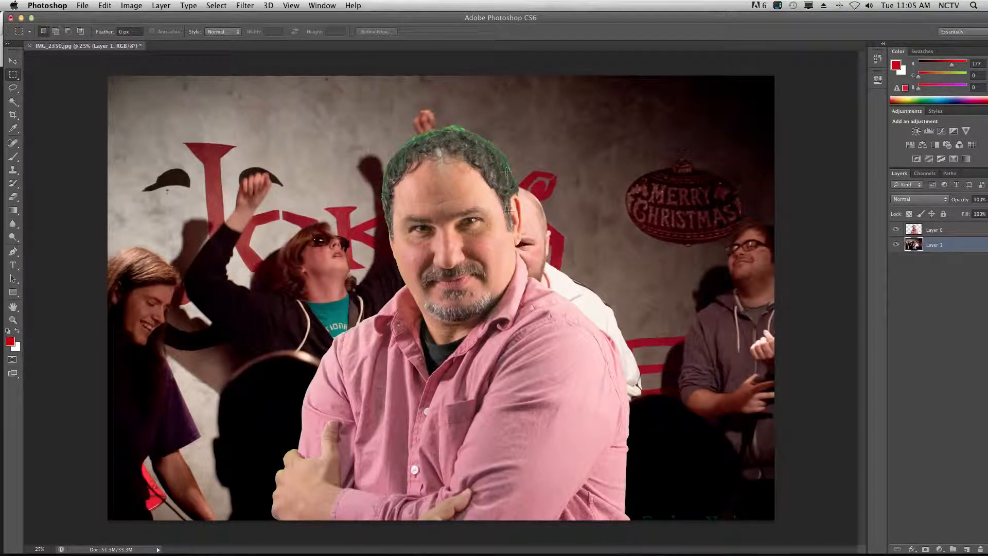
Step: Move the portrait layer up and right to cover the bald rapper, and enlarge it slightly to reach the canvas's lower edge
left_click(934, 230)
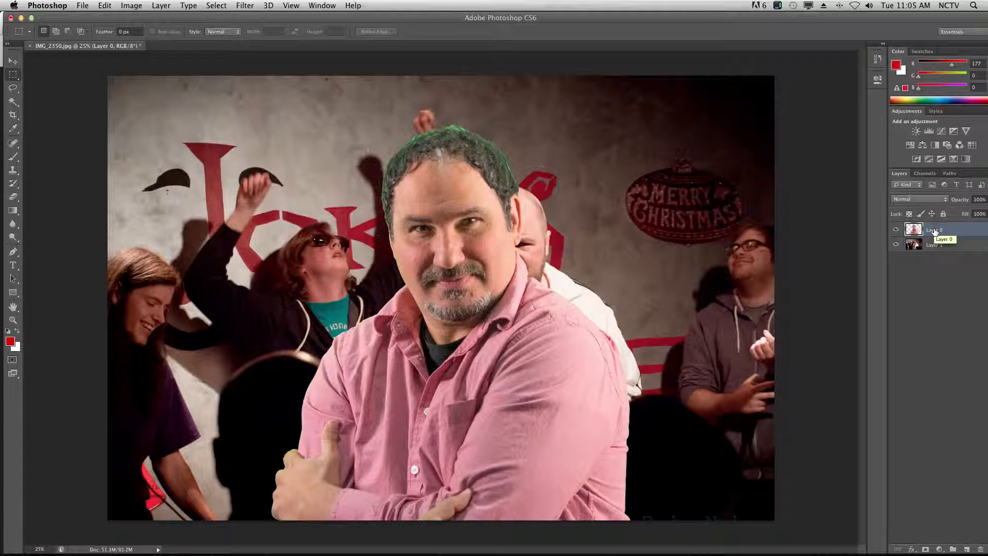
key("super+t")
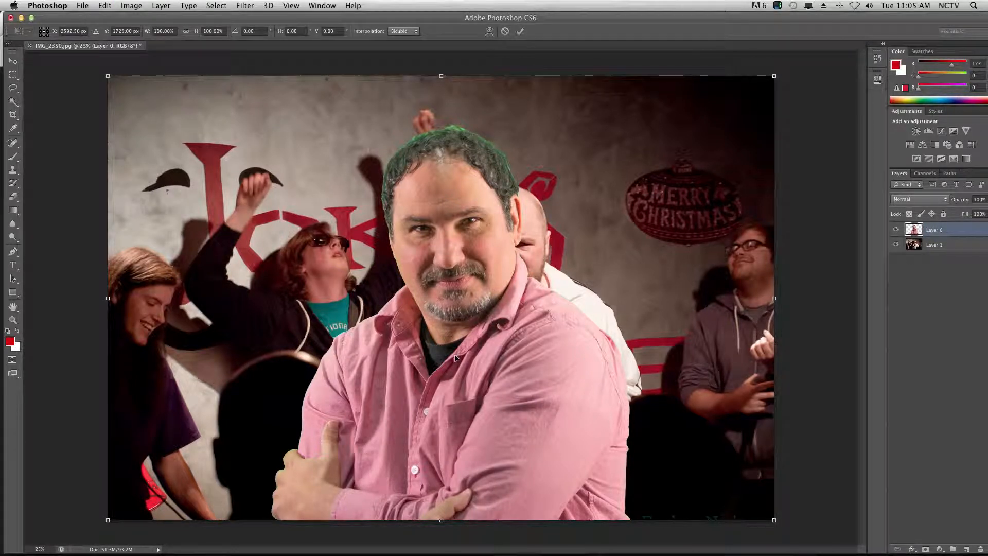
left_click_drag(455, 354, 490, 326)
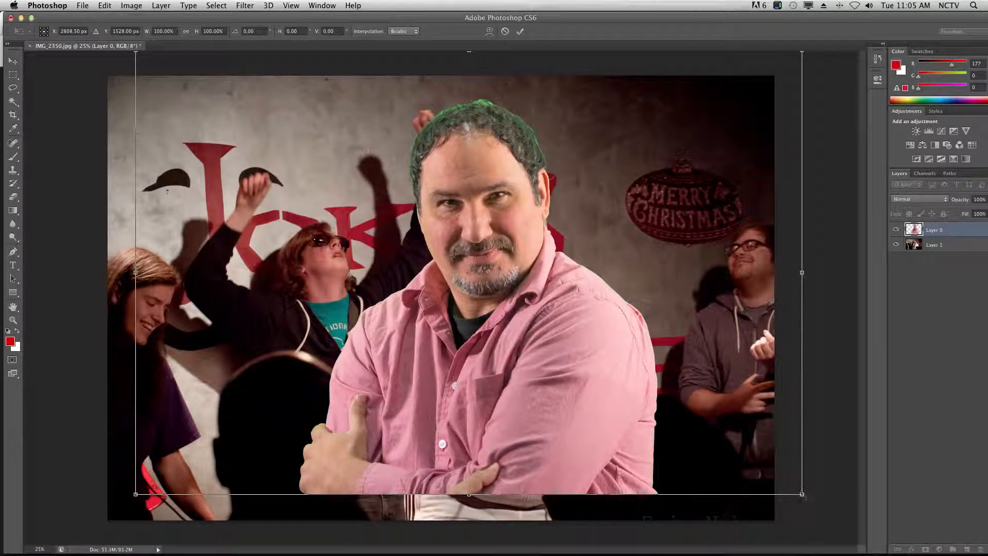
left_click_drag(806, 508, 828, 543)
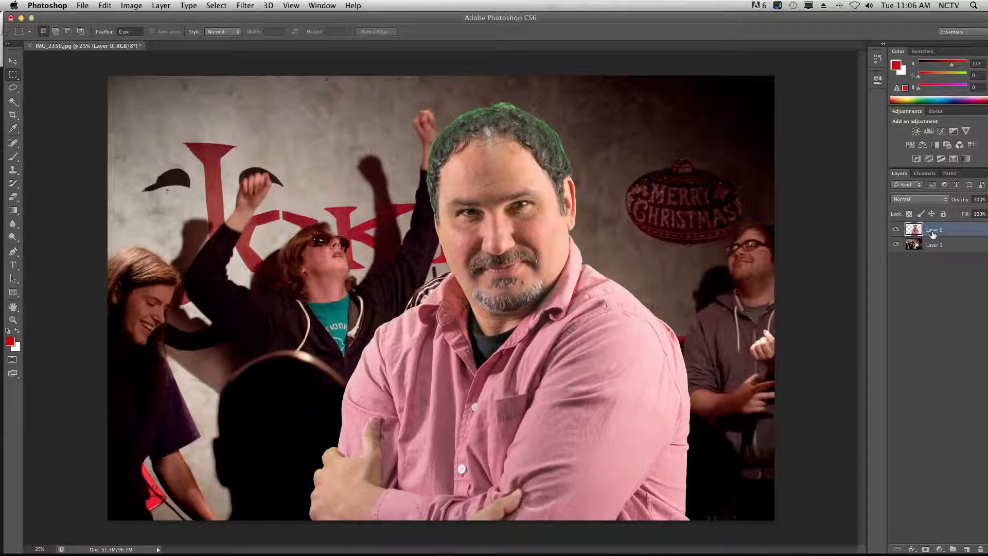
Step: Try Replace Color on the portrait layer, sampling the man's dark hair tone with a fuzziness of 79
left_click(136, 6)
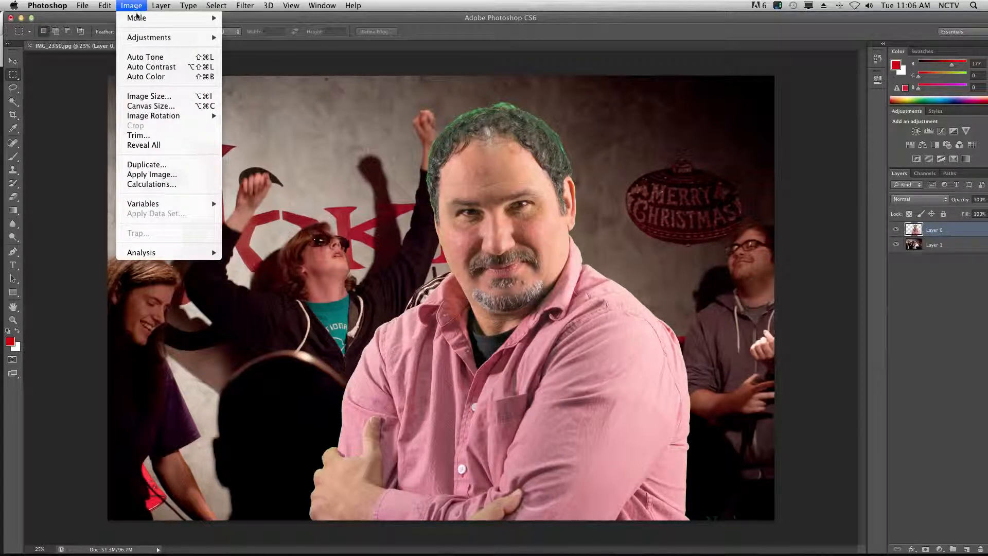
mouse_move(151, 39)
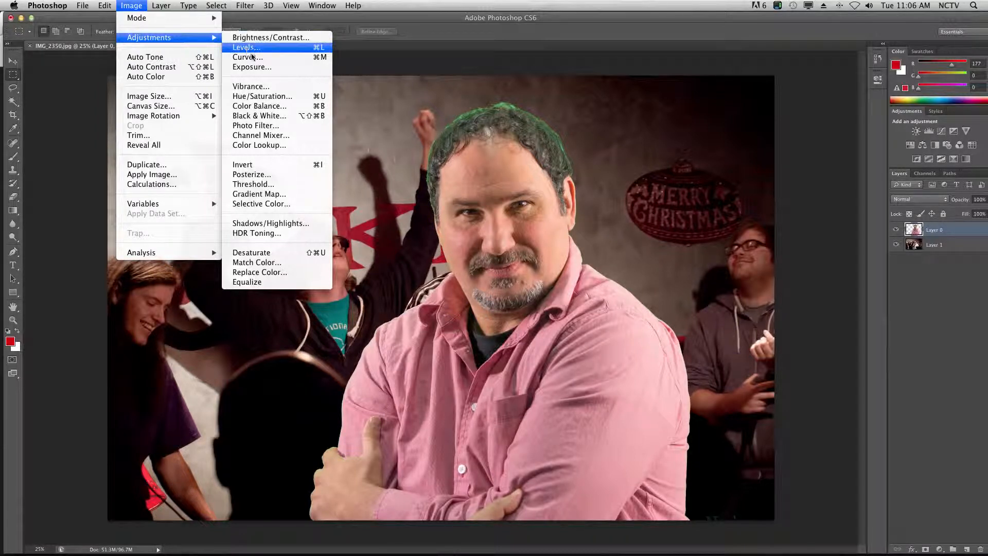
left_click(264, 273)
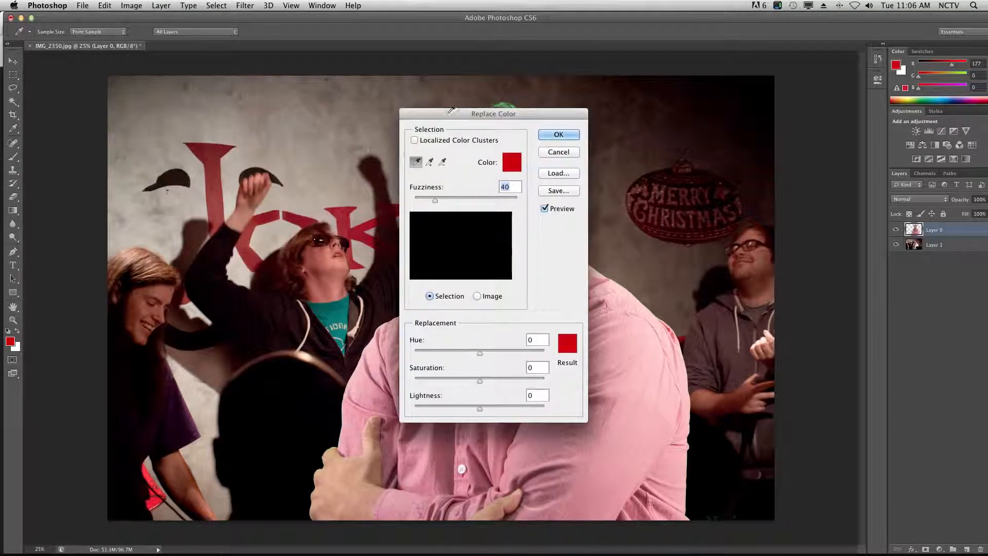
left_click_drag(447, 115, 667, 106)
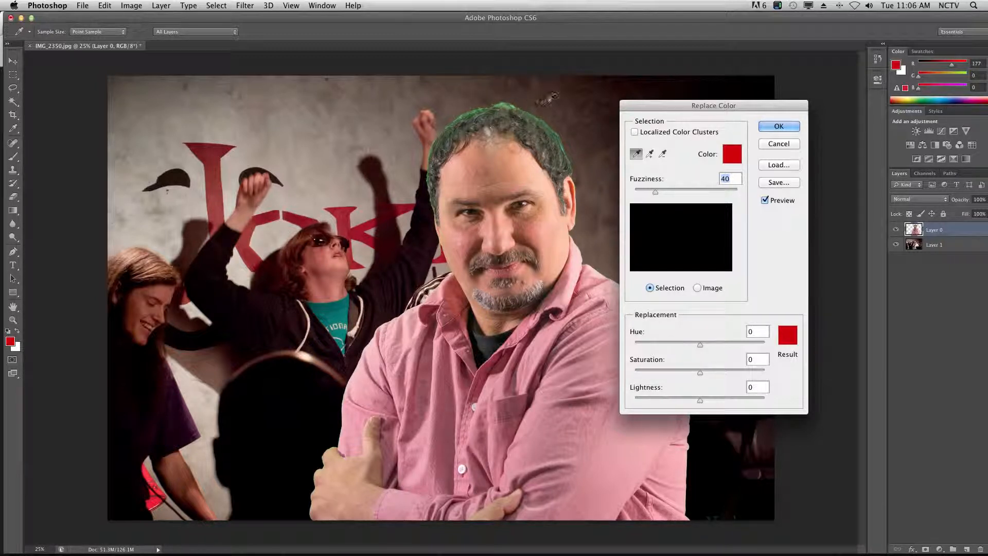
left_click(509, 159)
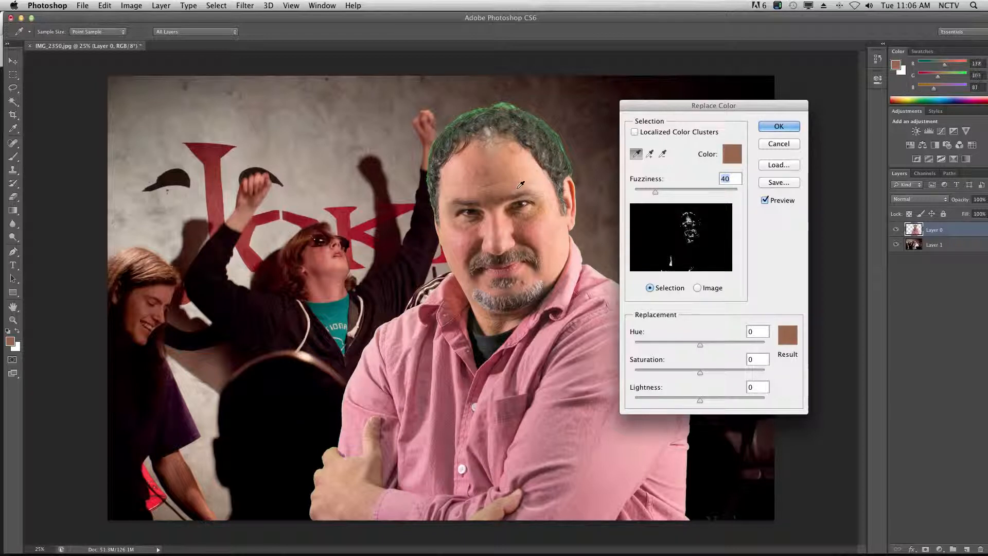
left_click(530, 162)
left_click(528, 146)
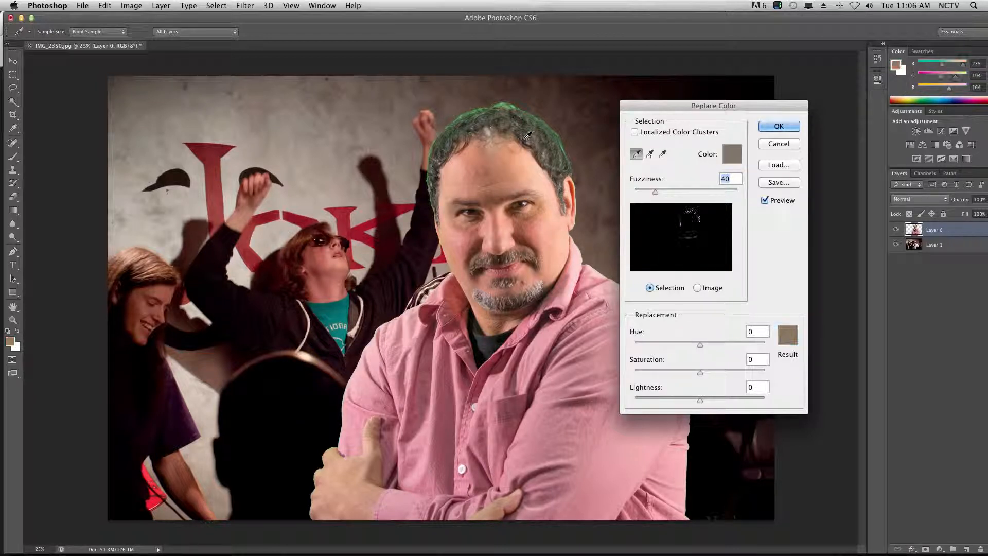
left_click(523, 140)
left_click(526, 135)
left_click(524, 134)
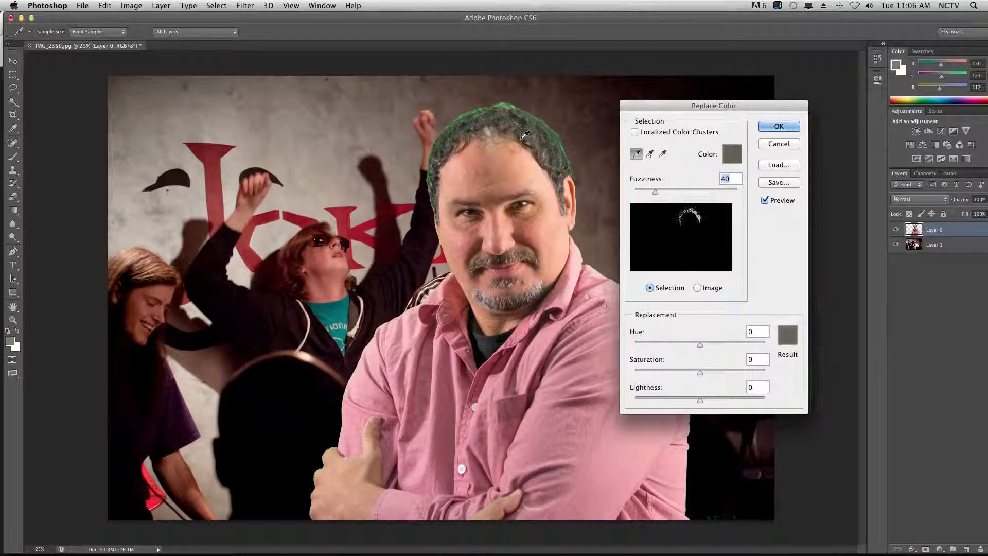
left_click(523, 134)
left_click(524, 134)
left_click(523, 134)
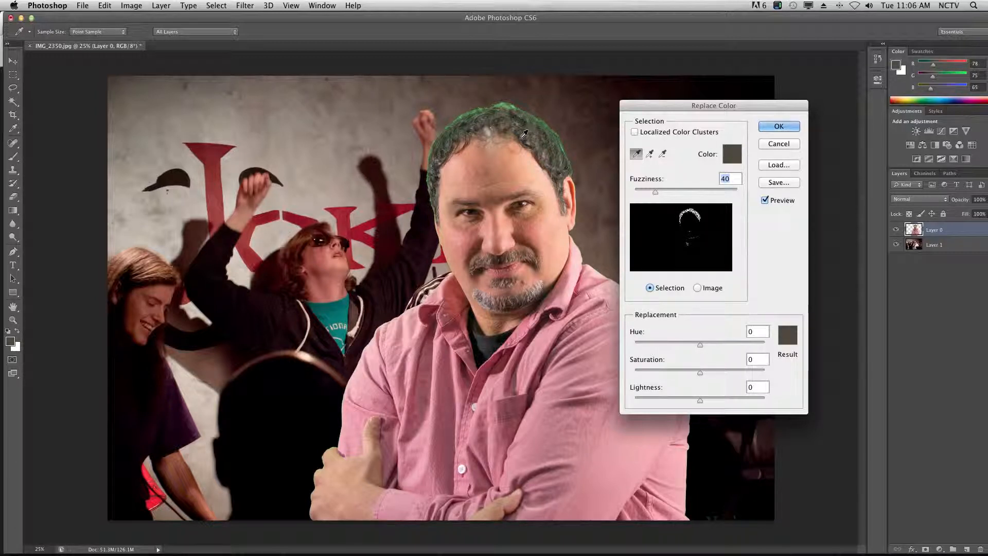
left_click(523, 134)
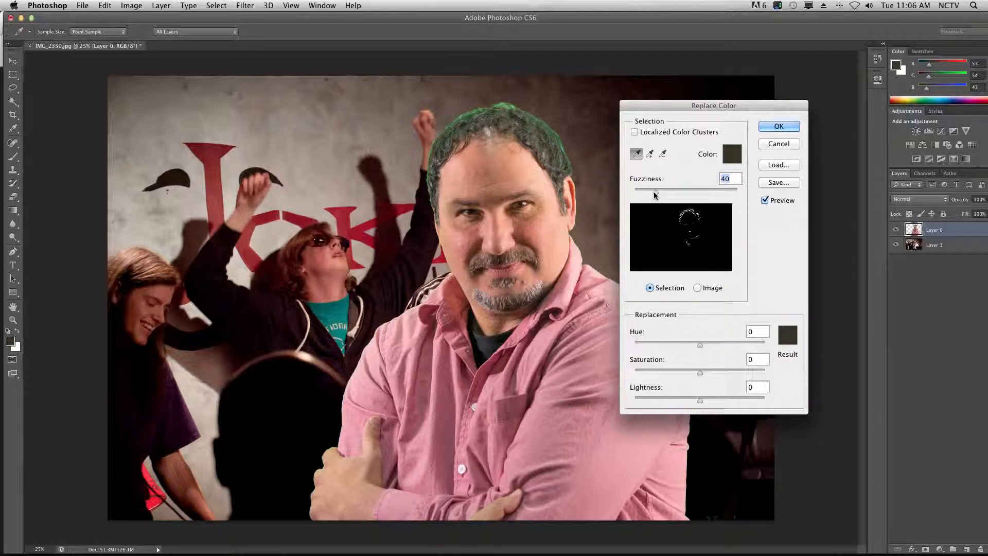
left_click_drag(654, 191, 657, 192)
mouse_move(680, 189)
left_mouse_down()
mouse_move(686, 198)
mouse_move(675, 195)
left_mouse_up()
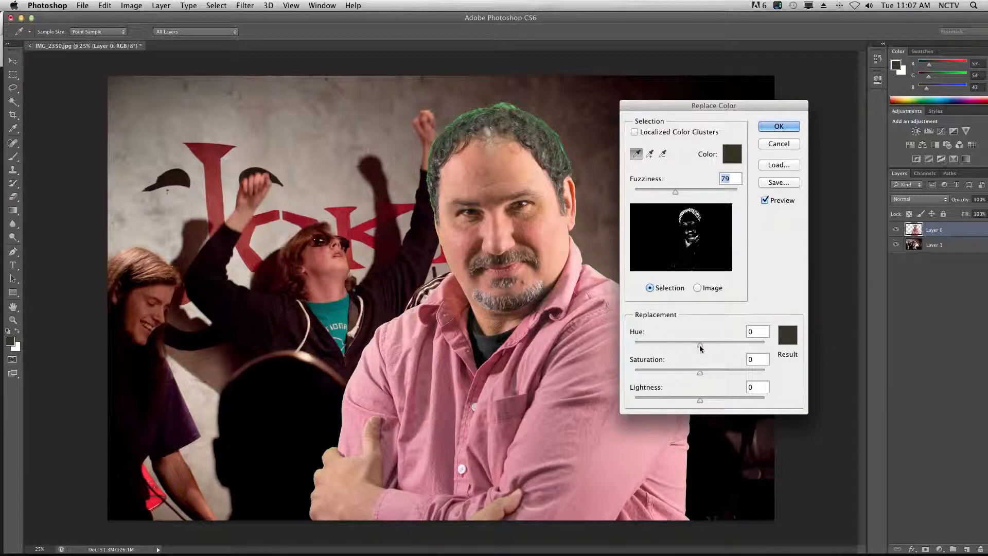
Step: Try a replacement hair color with hue +14, saturation +81 and lightness -25, and discard the adjustment
left_click_drag(699, 348, 643, 355)
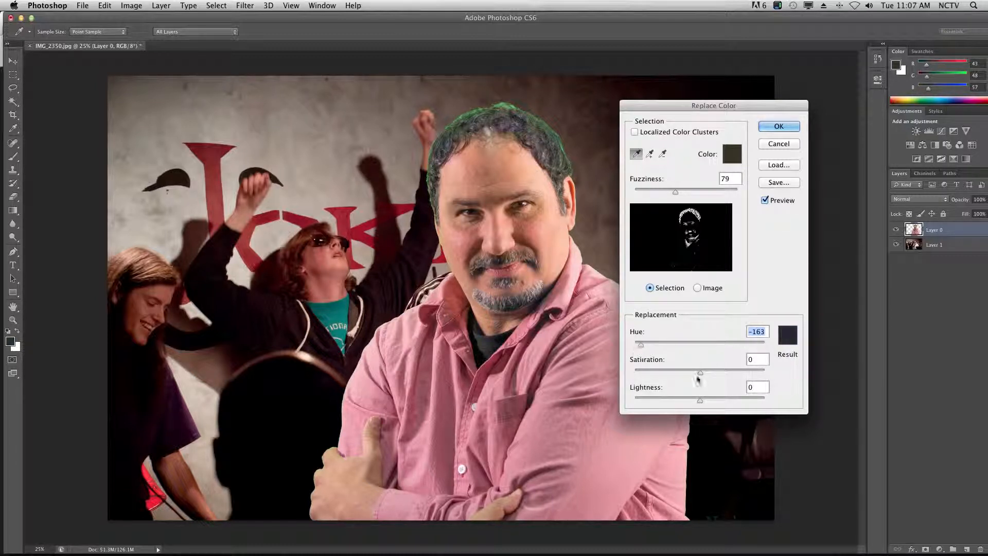
left_click_drag(700, 371, 752, 369)
left_click_drag(637, 345, 705, 352)
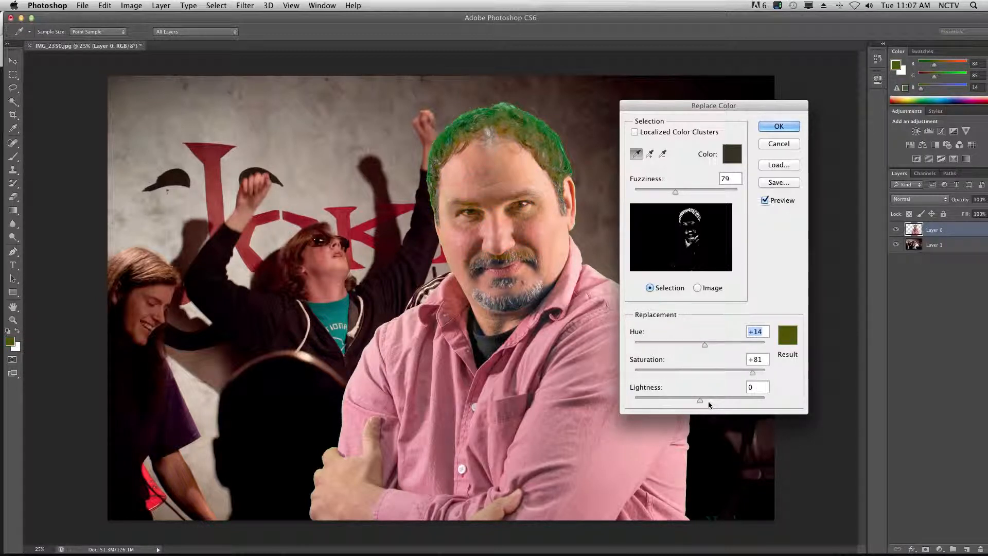
mouse_move(701, 400)
left_mouse_down()
mouse_move(744, 400)
mouse_move(683, 400)
left_mouse_up()
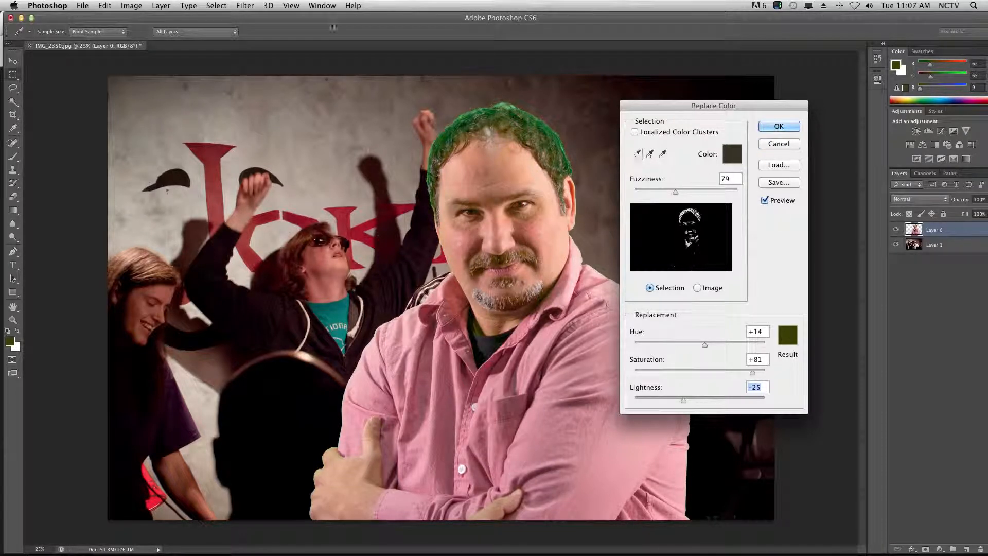
key("Return")
key("m")
Step: Start Replace Color on the portrait layer, sample the green fringe atop the hair, and set saturation to -100 and fuzziness to 132
left_click(132, 5)
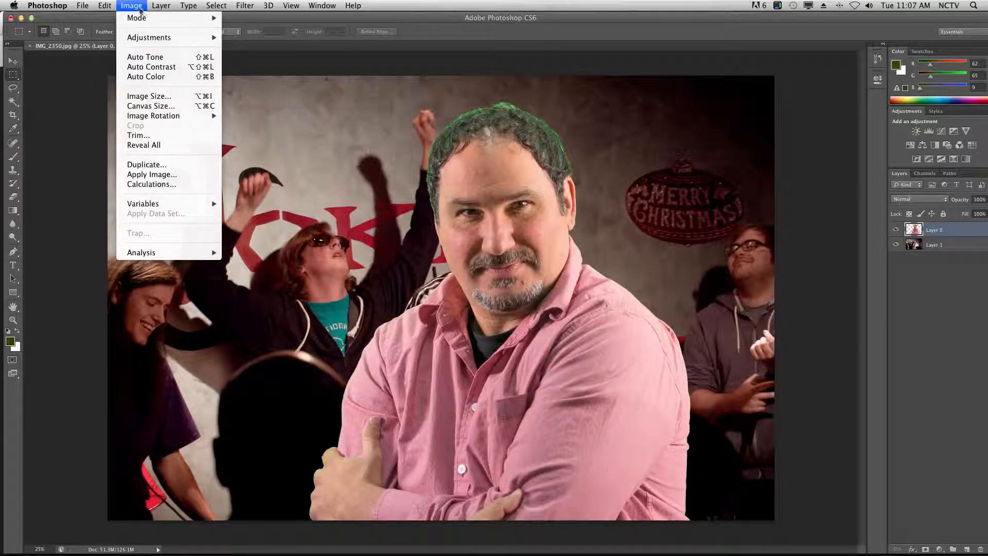
mouse_move(142, 37)
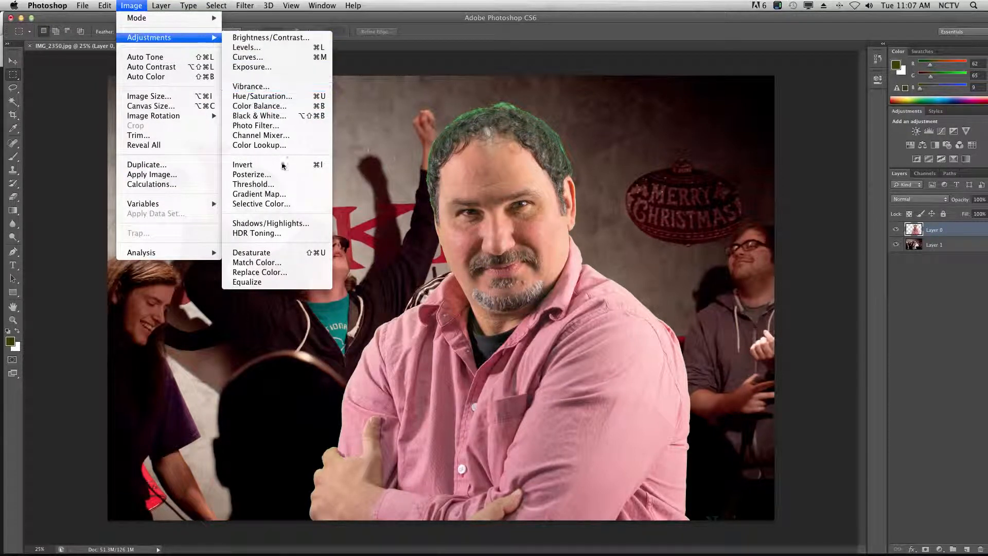
left_click(270, 273)
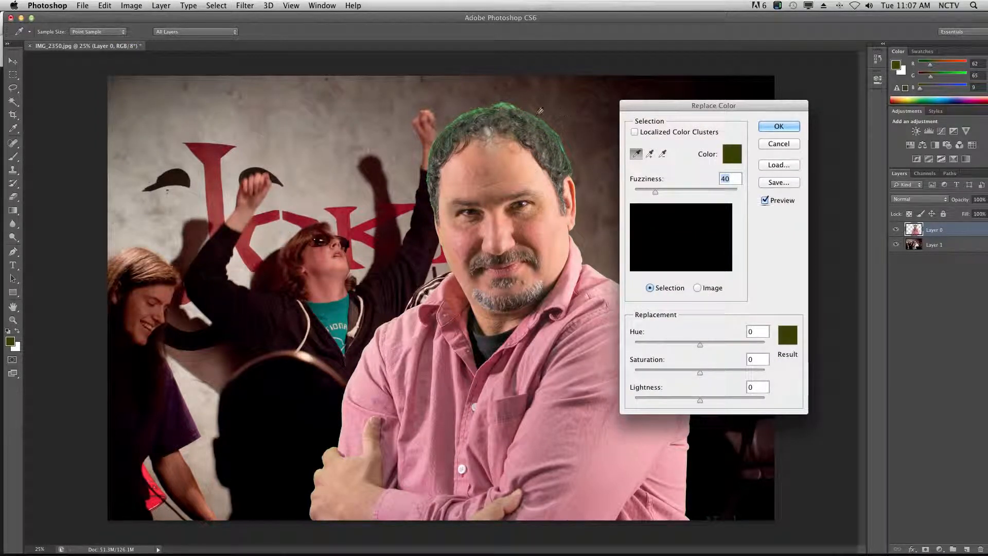
left_click(508, 106)
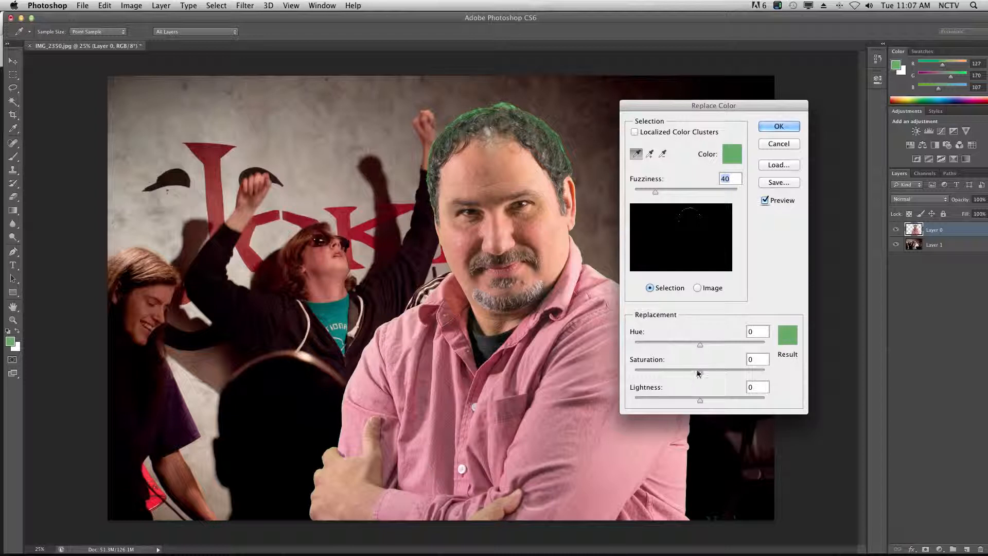
left_click_drag(699, 375, 633, 376)
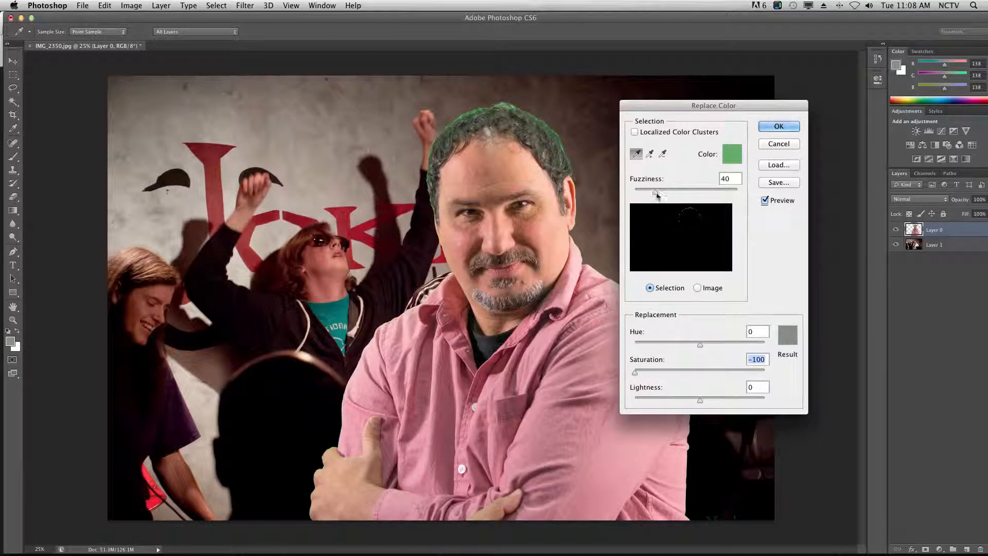
left_click_drag(656, 191, 726, 194)
left_click_drag(708, 198, 703, 199)
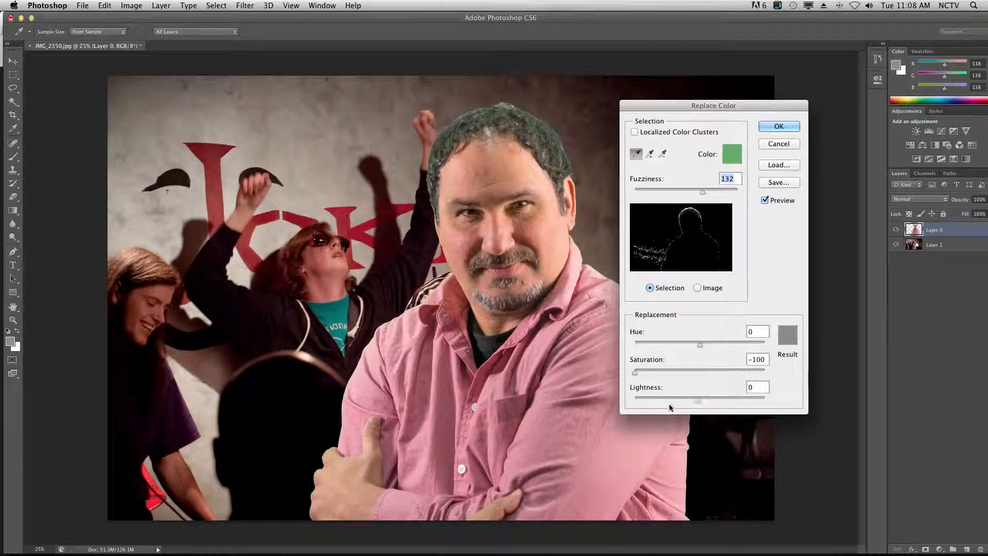
Step: Darken the replacement color to a lightness of -29 and apply it to the hair fringe
left_click_drag(700, 405, 698, 404)
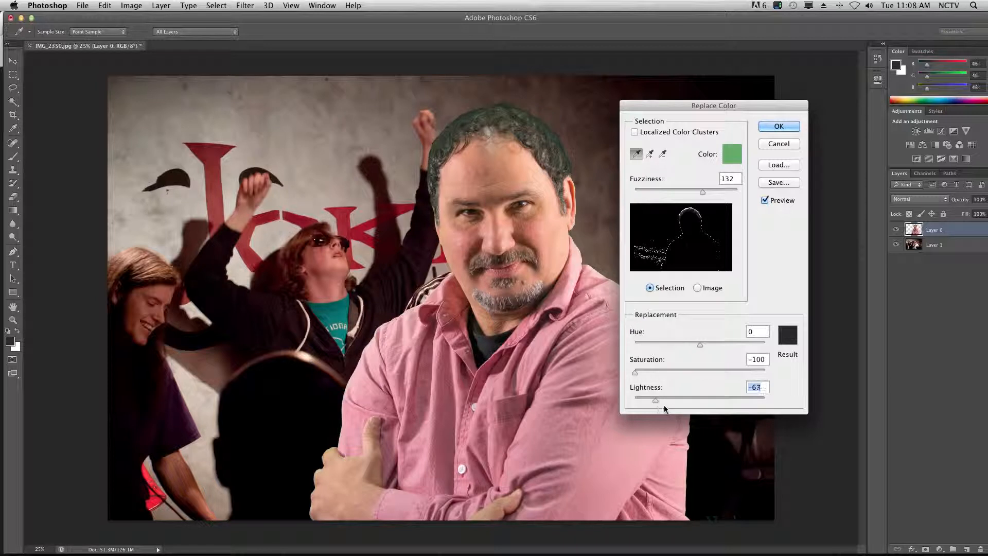
left_click_drag(666, 408, 680, 408)
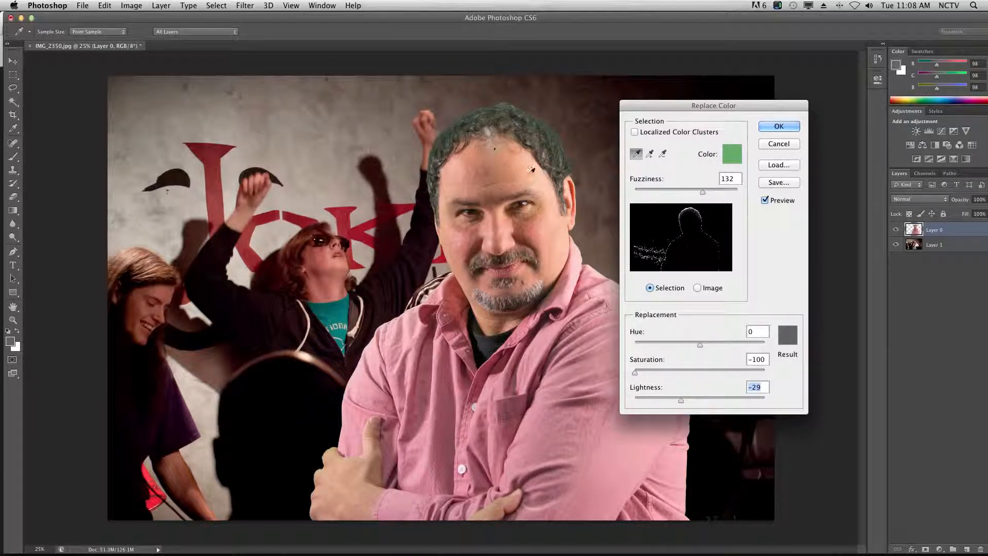
left_click(770, 126)
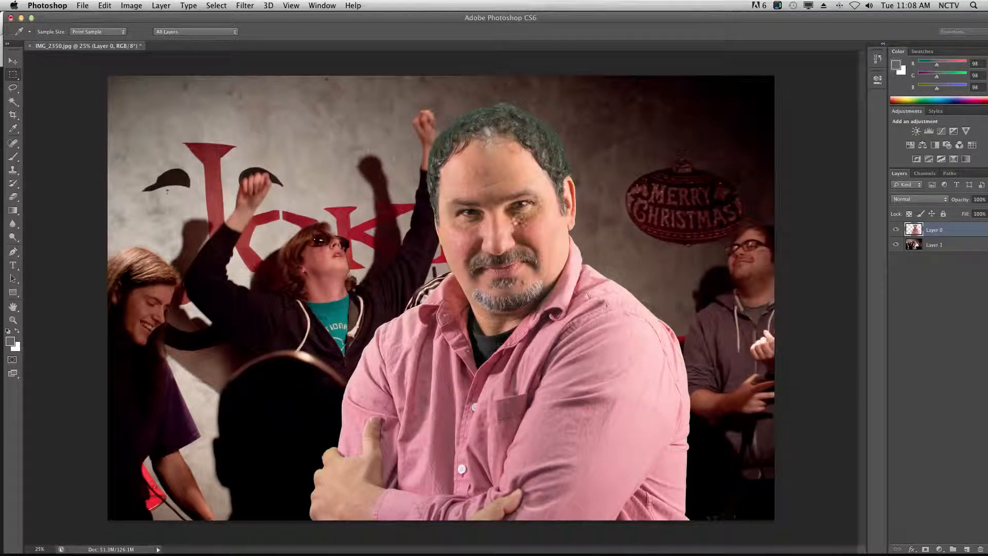
Step: Switch to Firefox, return to the Creative Commons search page and search Google Images for "sunglasses"
mouse_move(421, 548)
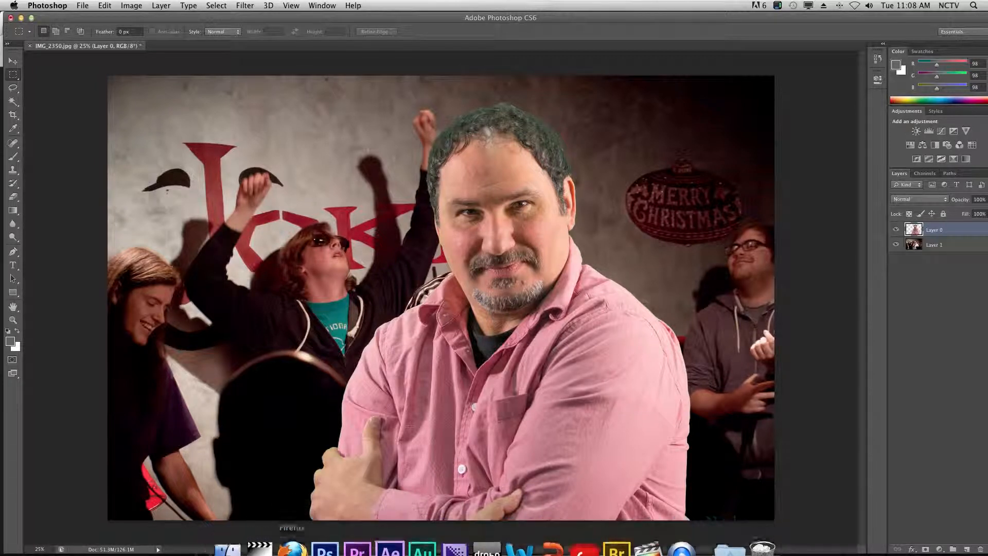
left_click(293, 531)
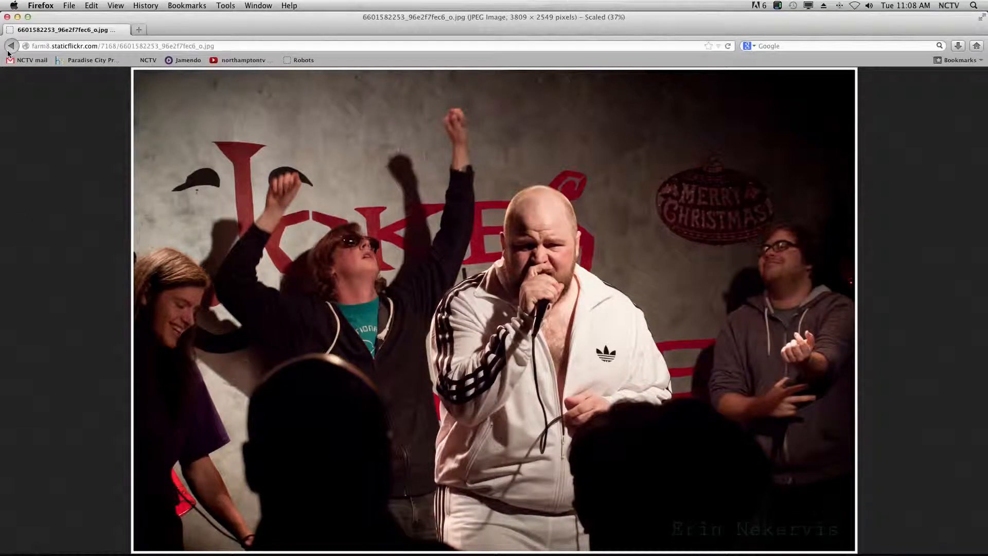
left_click(8, 51)
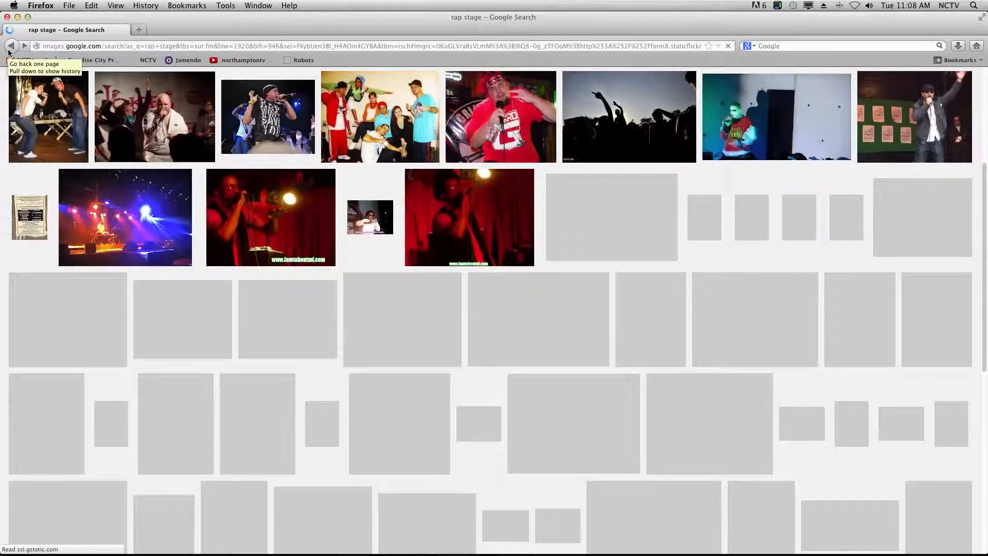
left_click(9, 52)
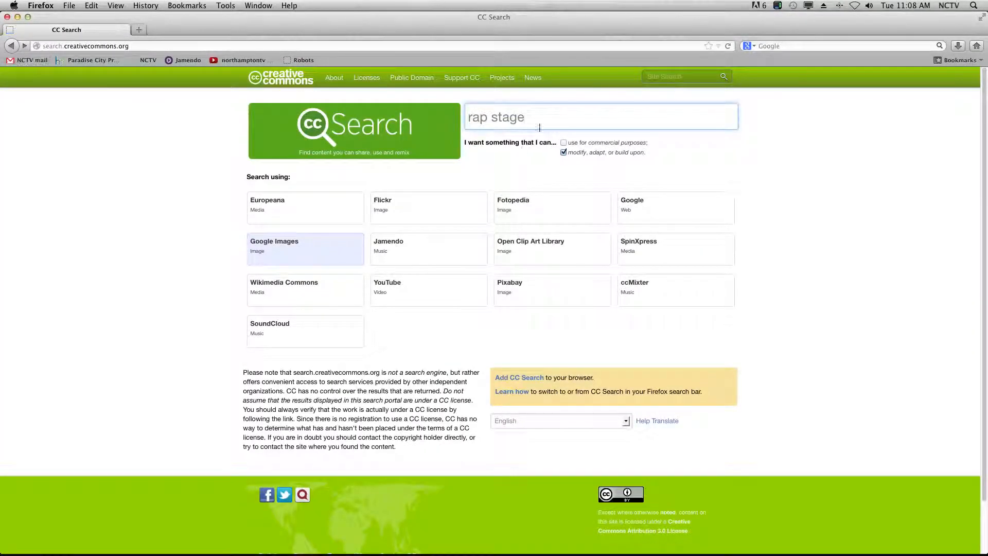
left_click_drag(539, 128, 452, 119)
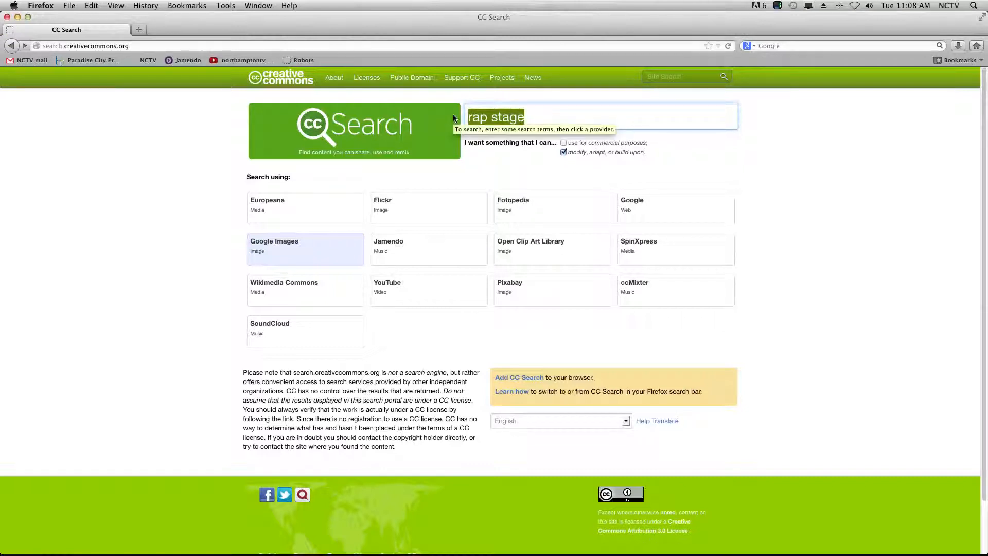
type("sunglasses")
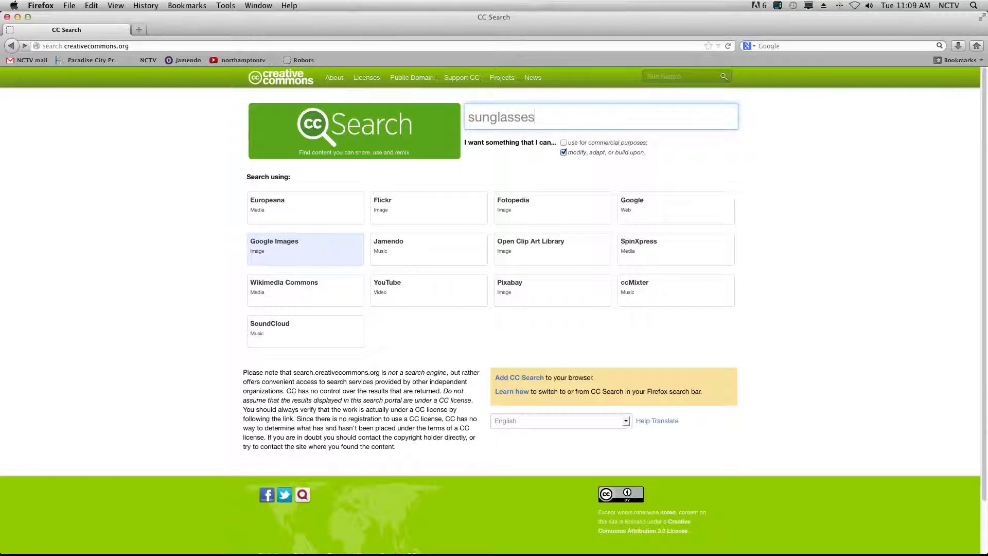
key("Return")
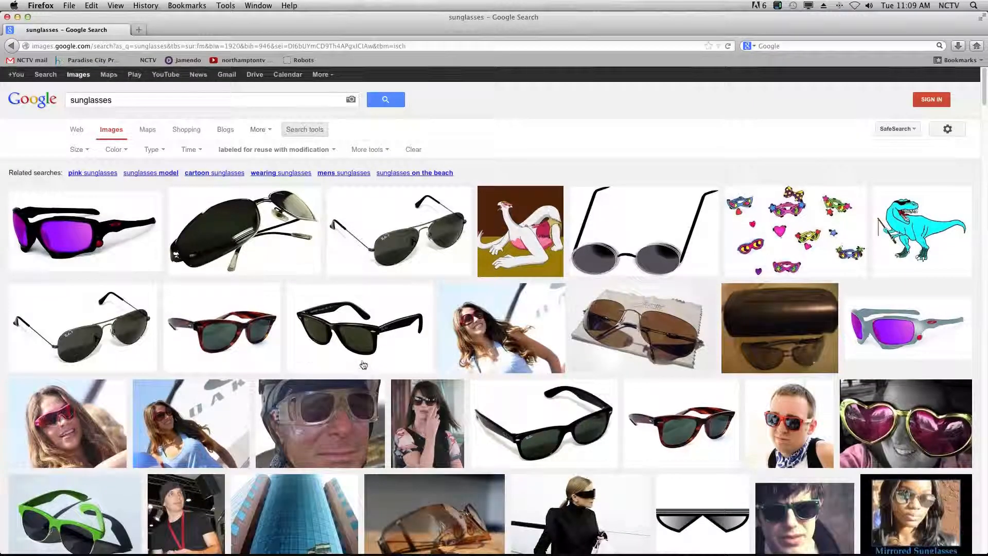
Step: Look through the sunglasses image results for a front-facing pair that would suit the man's face
scroll(366, 371, "down", 3)
scroll(362, 364, "down", 15)
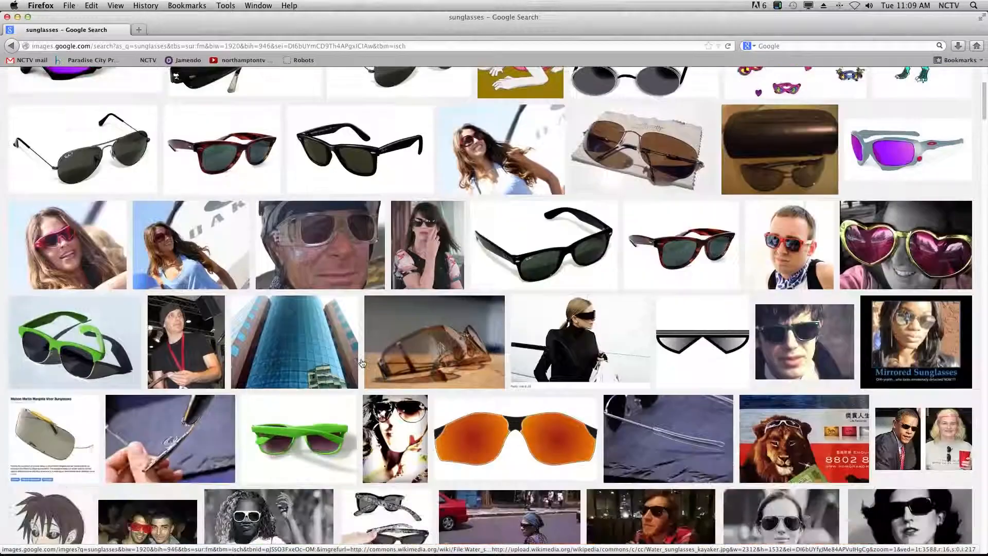
scroll(363, 365, "down", 15)
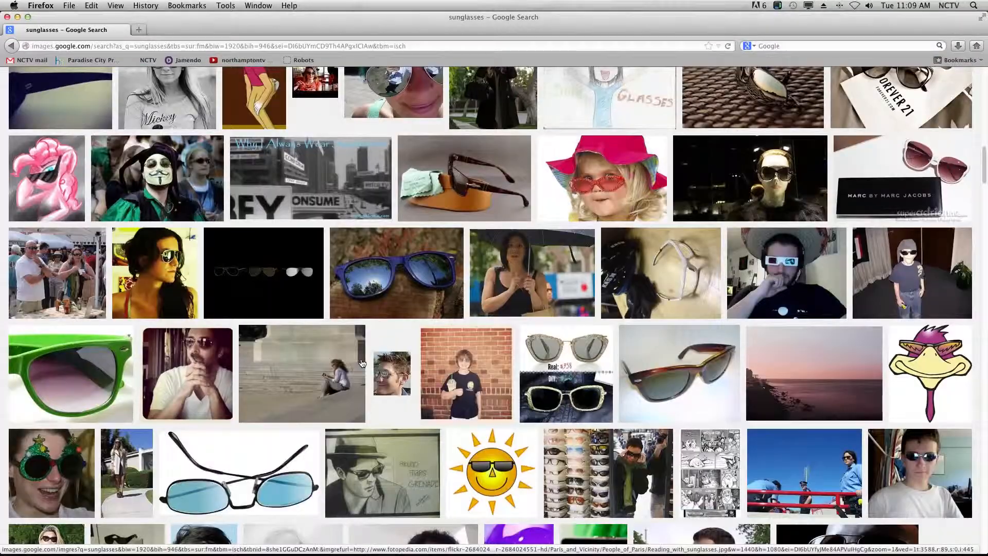
scroll(362, 363, "down", 10)
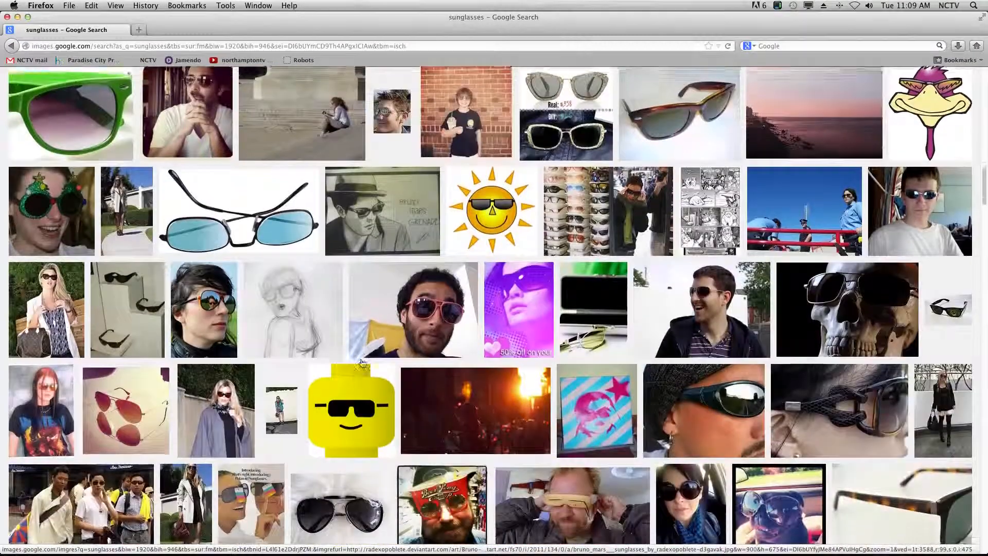
scroll(362, 363, "down", 12)
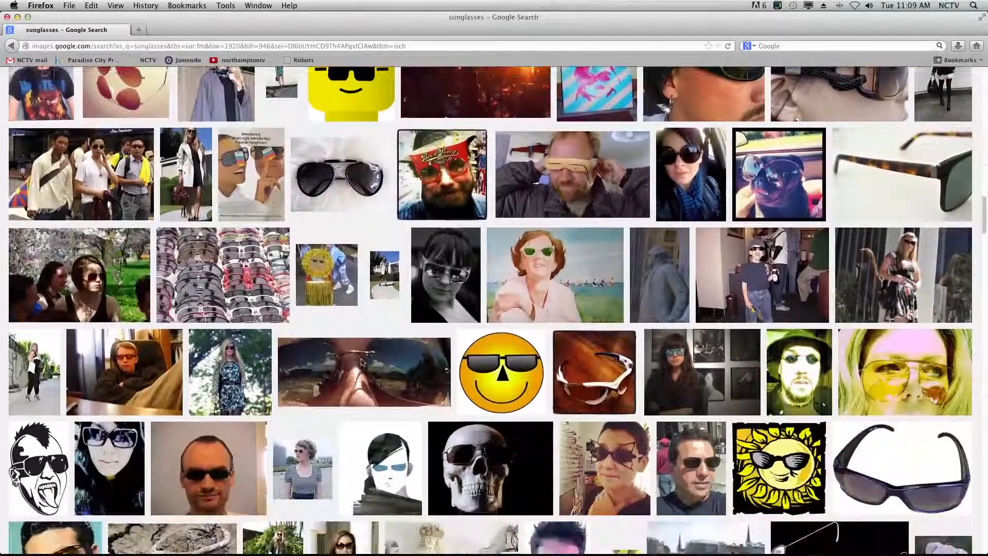
scroll(403, 377, "down", 8)
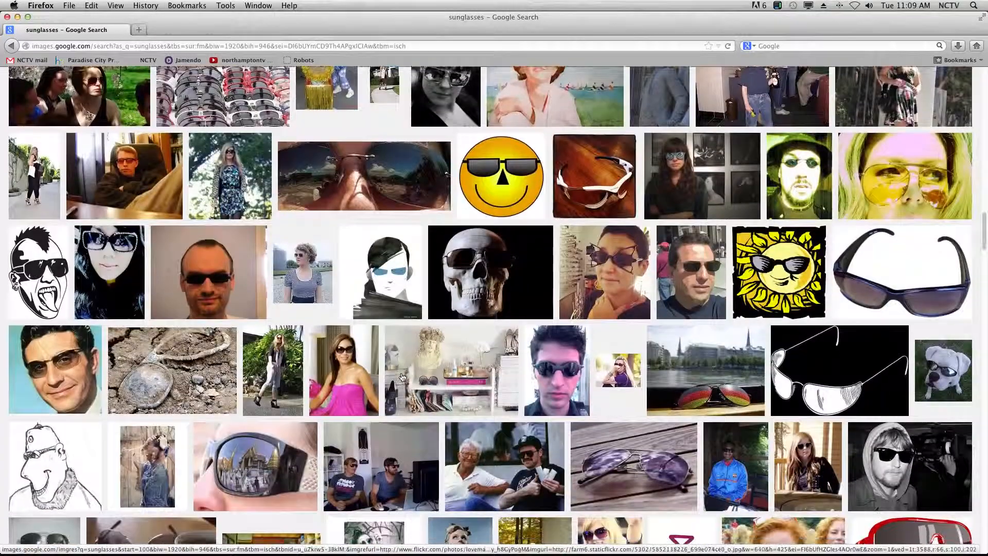
scroll(402, 377, "down", 17)
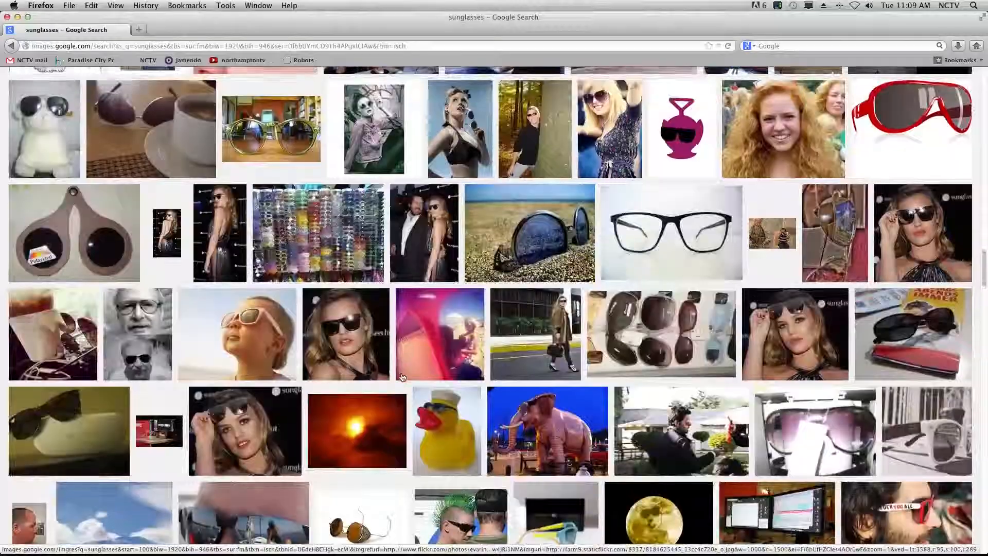
scroll(403, 377, "down", 13)
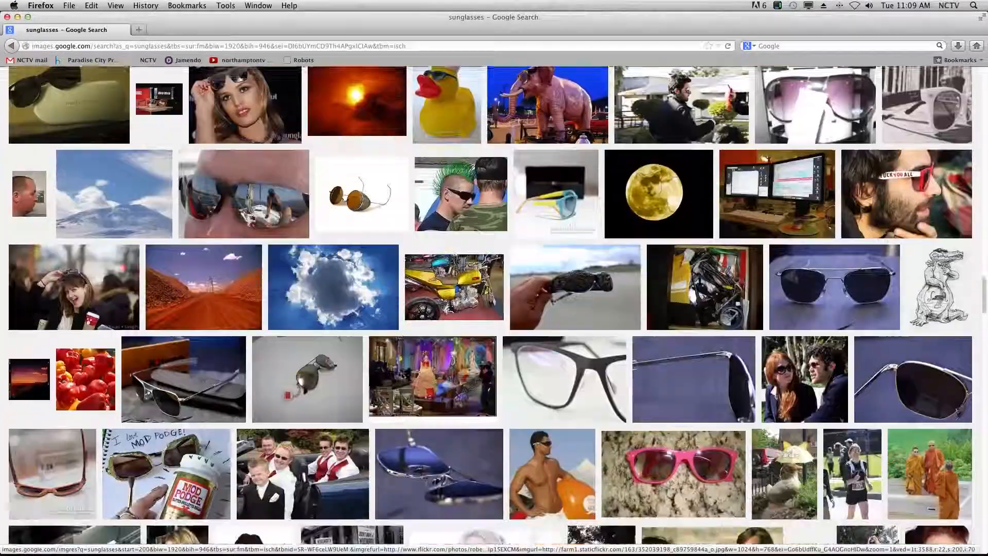
scroll(402, 377, "down", 16)
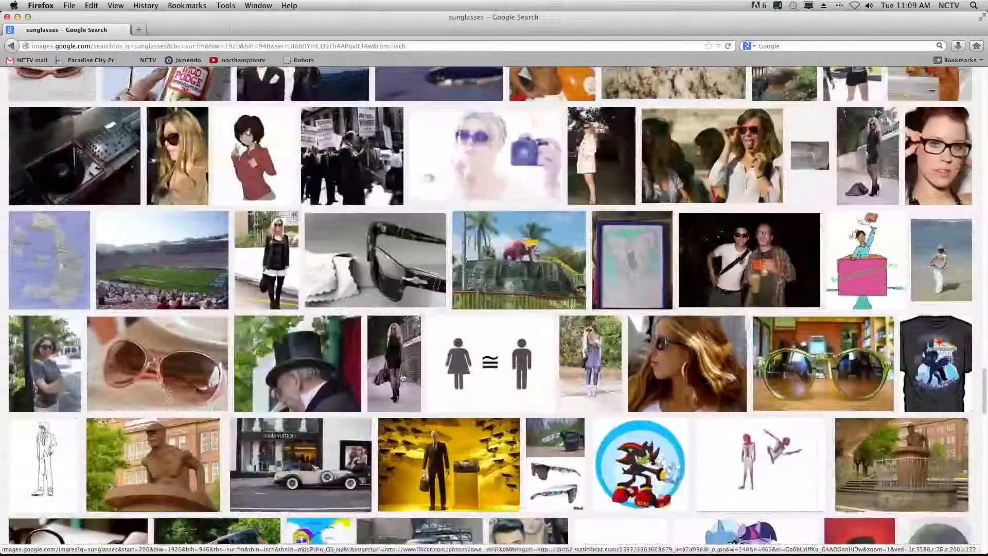
scroll(402, 377, "down", 6)
scroll(402, 377, "up", 20)
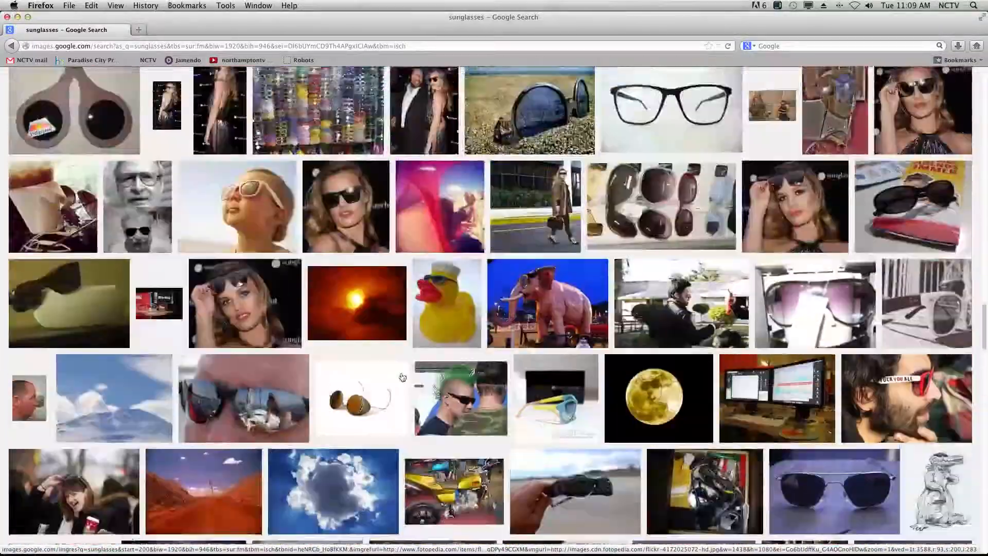
scroll(402, 377, "up", 20)
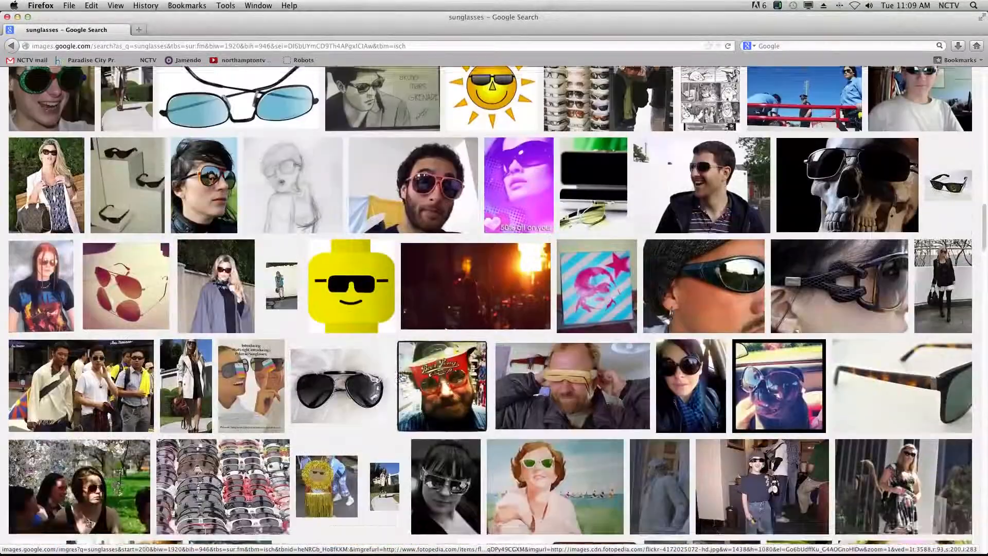
scroll(403, 377, "up", 20)
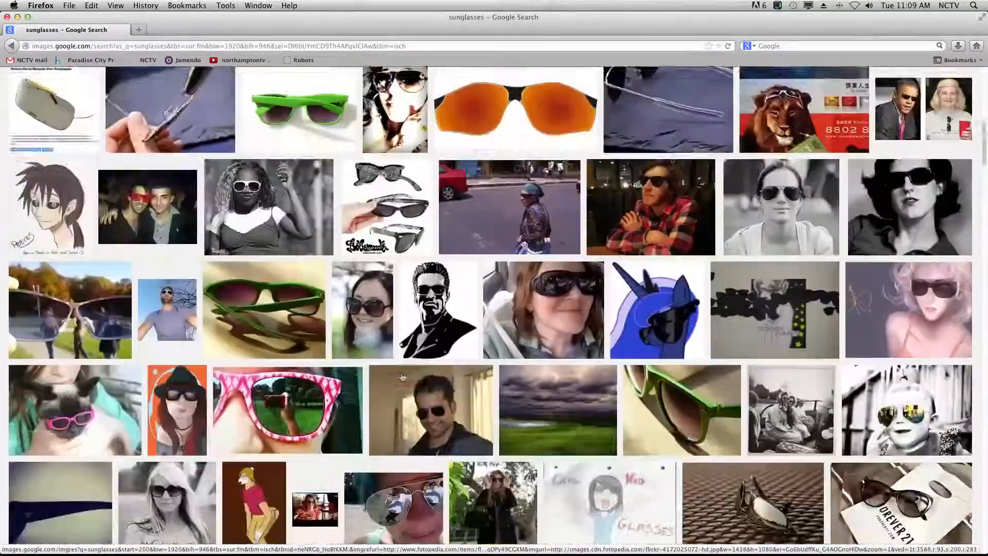
scroll(402, 377, "up", 12)
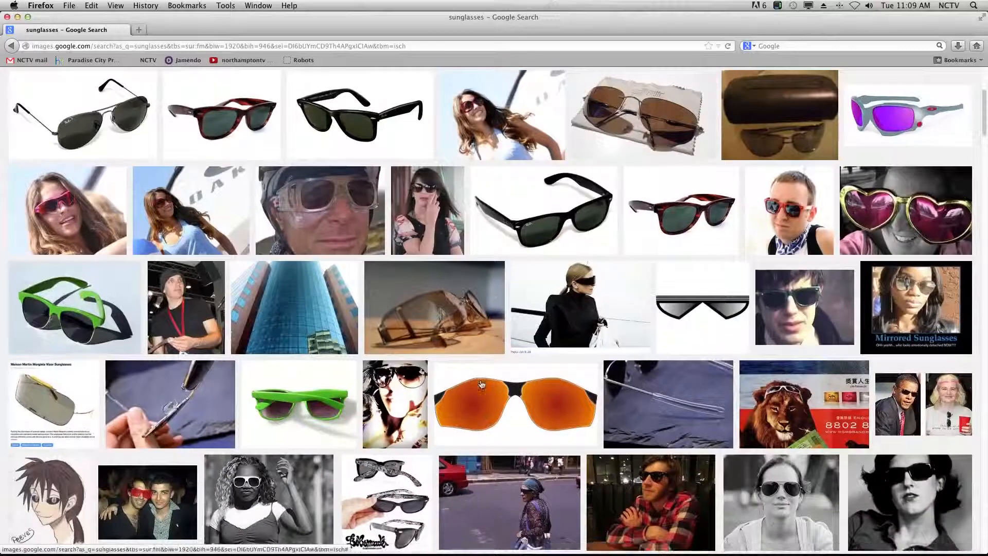
Step: Open the original Pixabay page of the orange-lens sunglasses with black bridge and copy the image
left_click(491, 393)
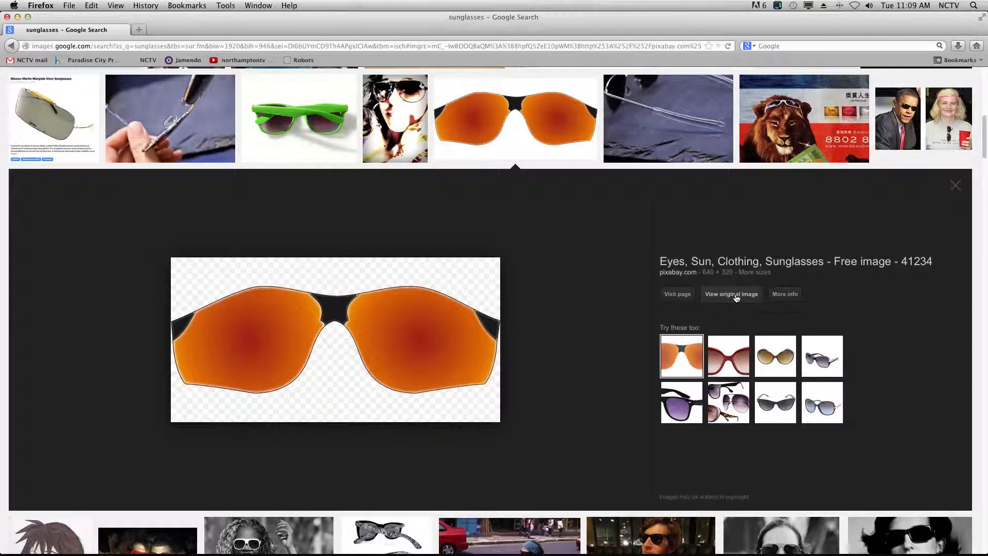
left_click(735, 295)
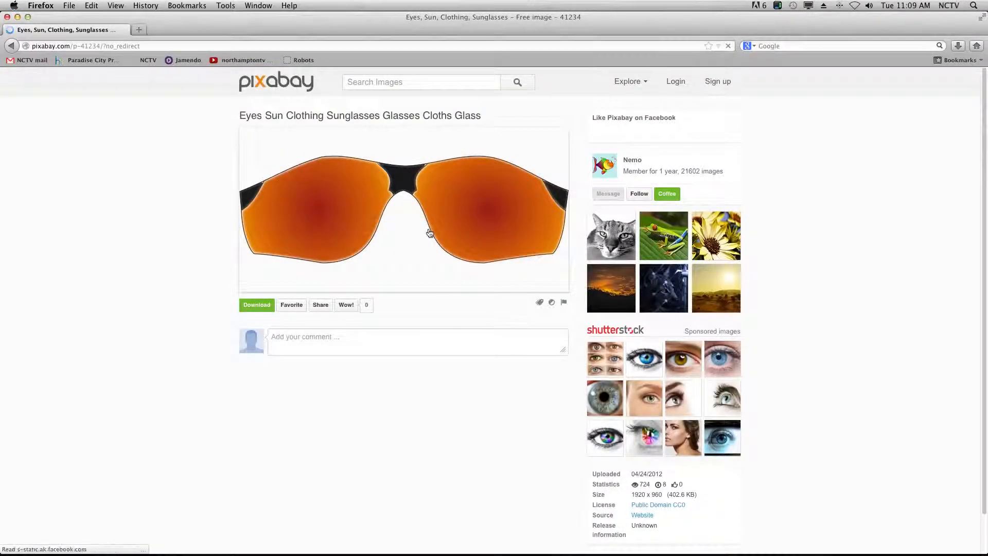
right_click(429, 233)
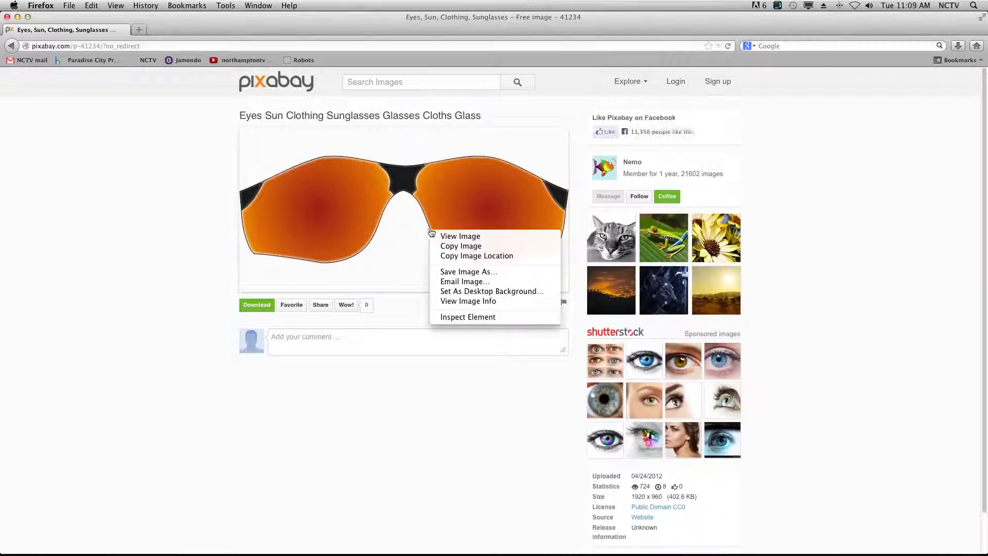
left_click(452, 248)
Step: Switch to Photoshop and paste the sunglasses into the composite, accepting the color profile conversion and turning off further mismatch warnings
mouse_move(483, 538)
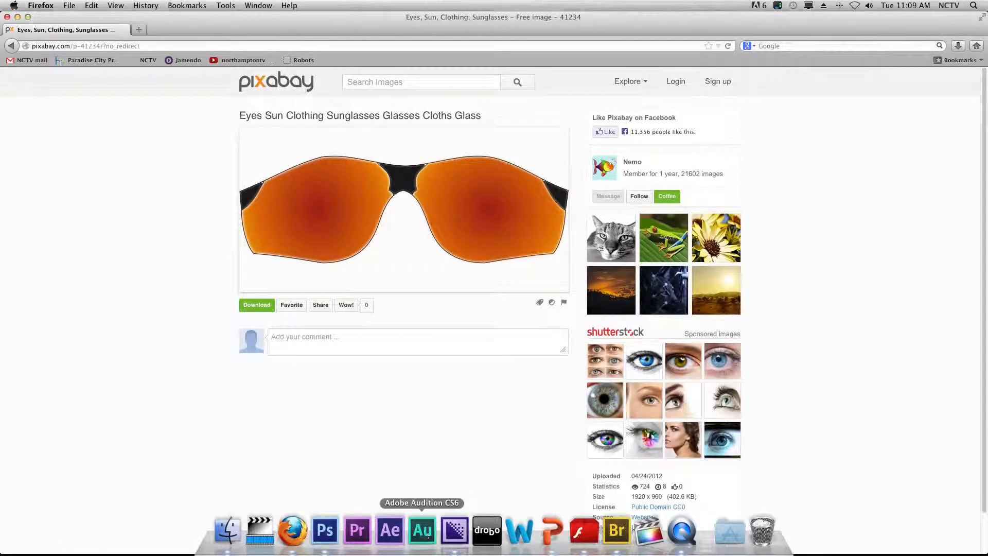
left_click(325, 530)
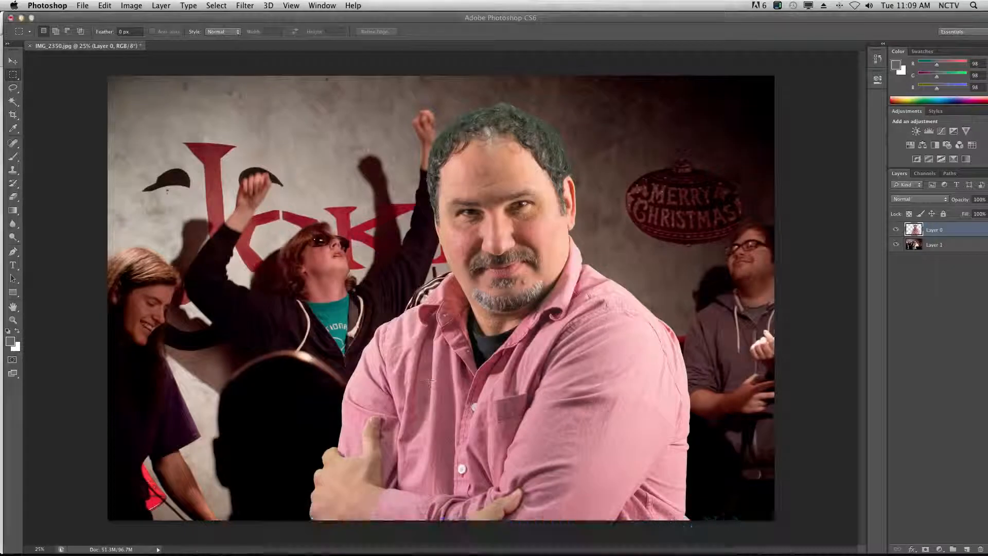
key("super+v")
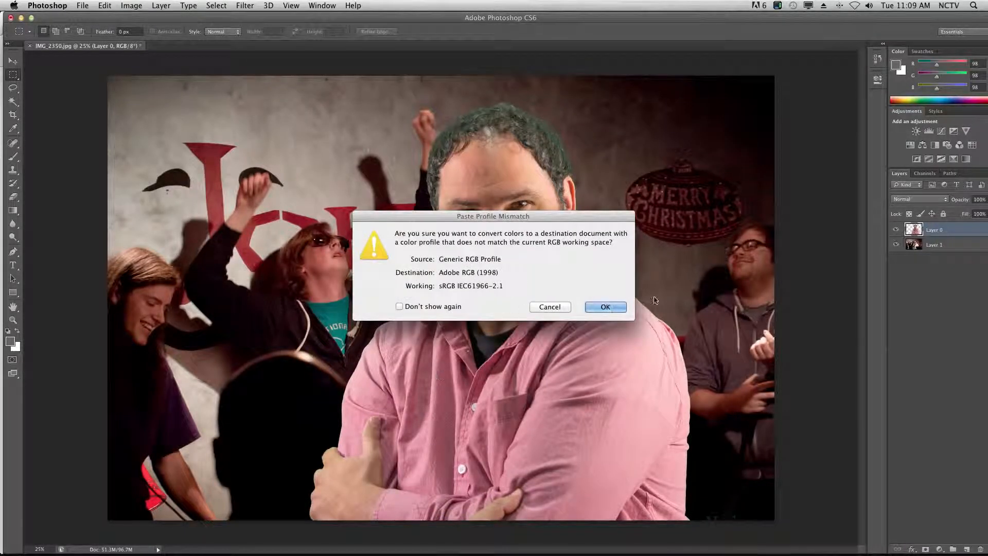
left_click(399, 306)
left_click(604, 306)
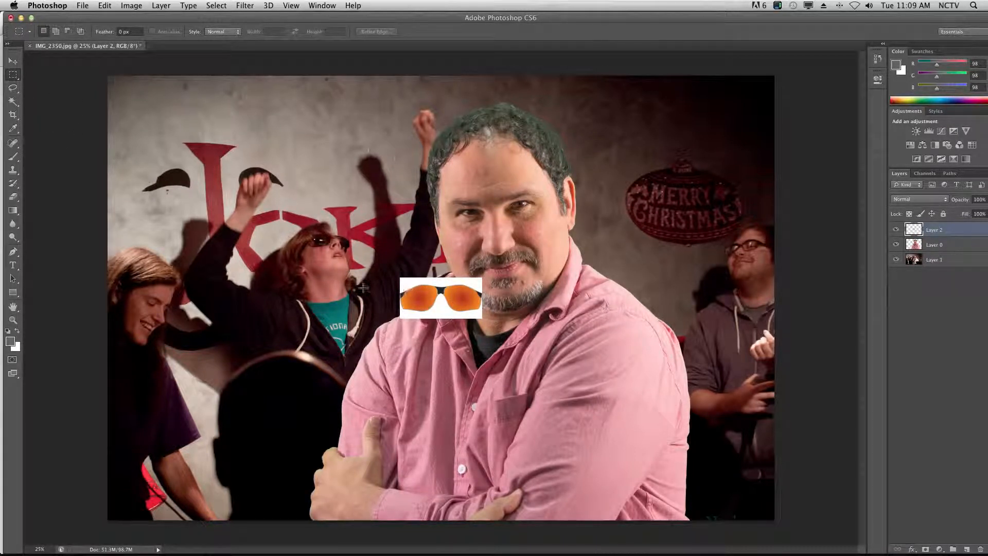
Step: Select the white areas below and above the sunglasses with the Magic Wand, delete them and clear the selection
left_click(11, 102)
left_click(437, 313)
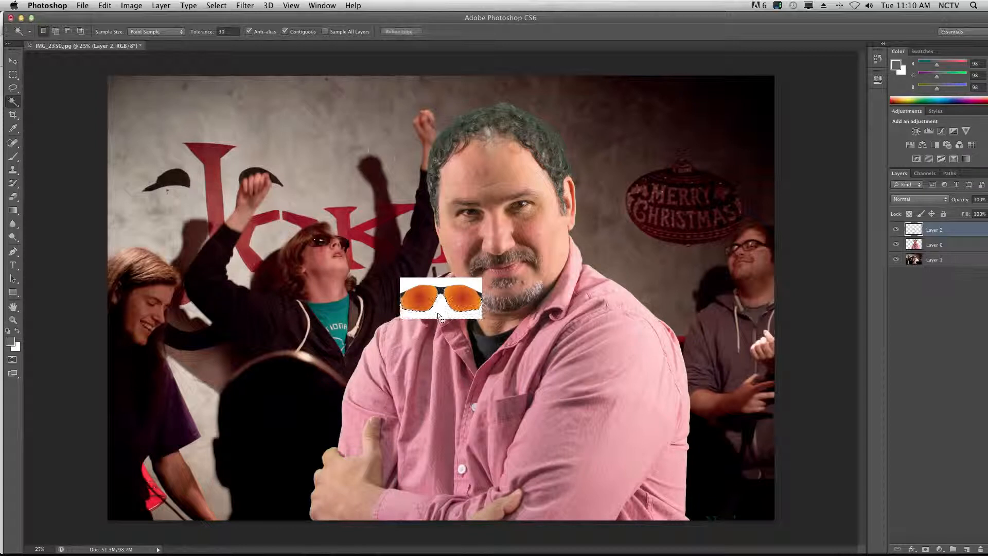
left_click(410, 282, "shift")
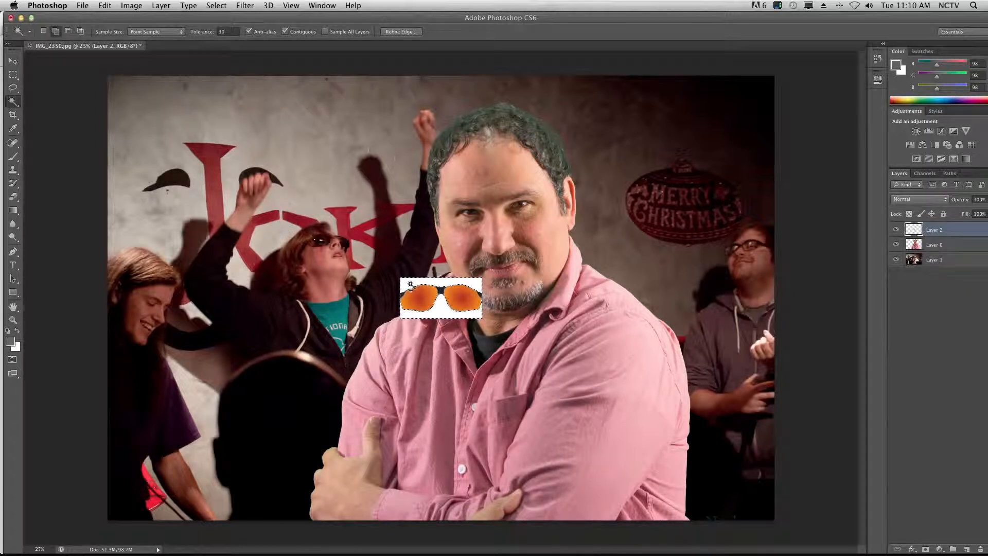
key("Delete")
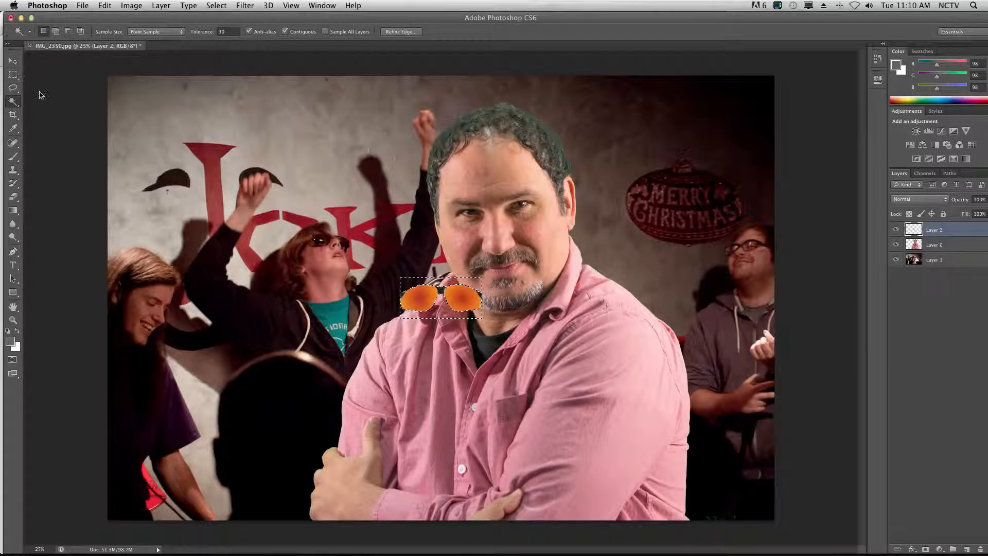
key("super+d")
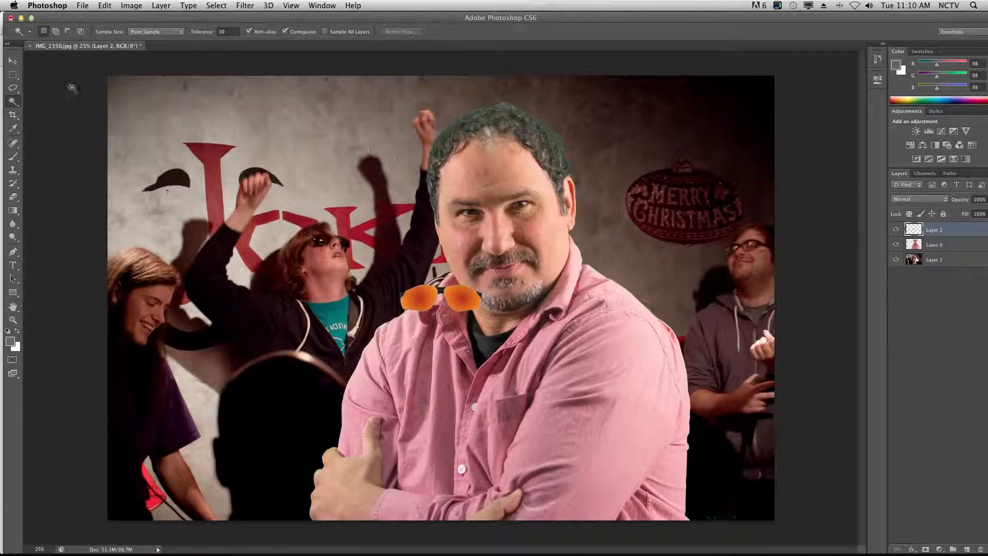
Step: Transform the sunglasses to about 179% scale, rotate them about -6.6° and place them over the man's eyes
key("super+t")
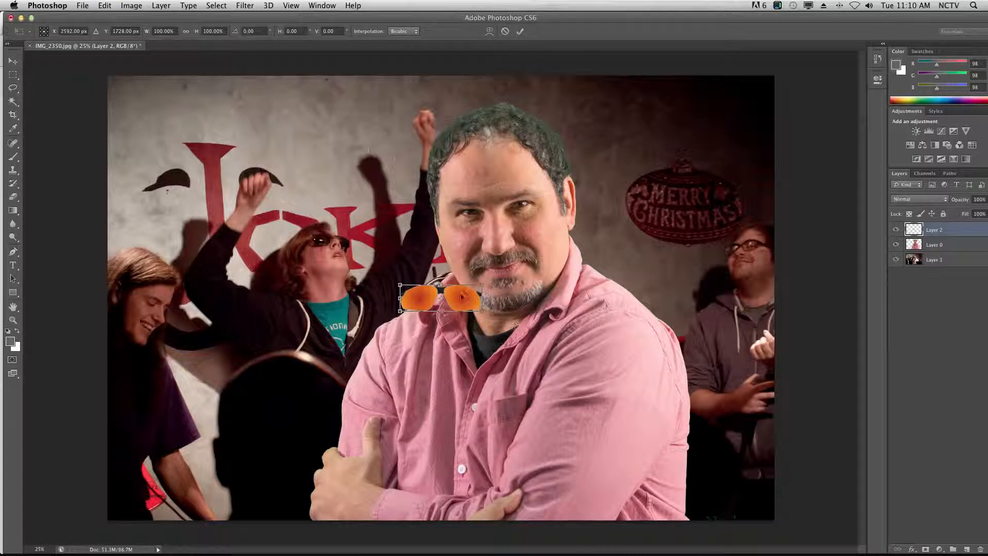
left_click_drag(459, 301, 576, 273)
left_click_drag(541, 208, 532, 214)
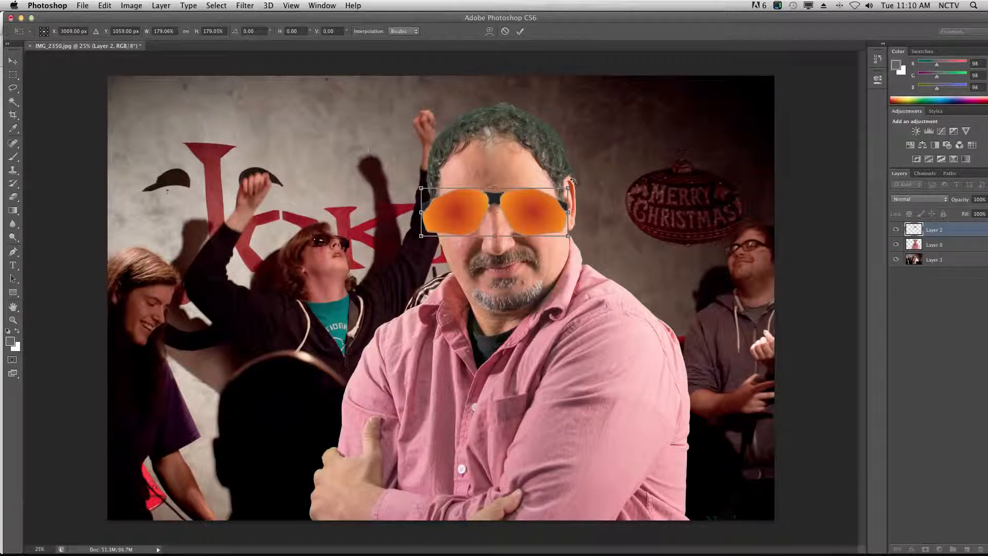
left_click_drag(573, 181, 568, 172)
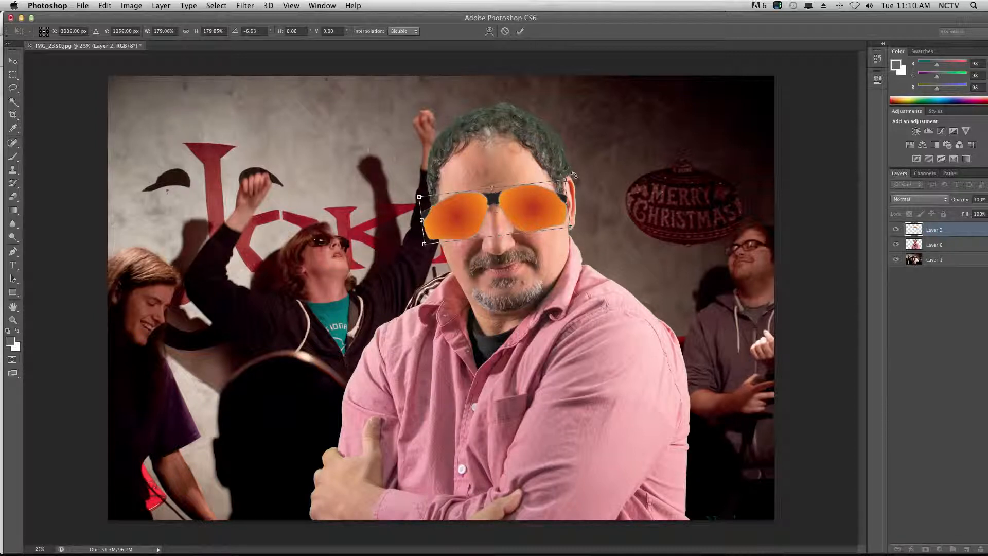
key("Return")
key("w")
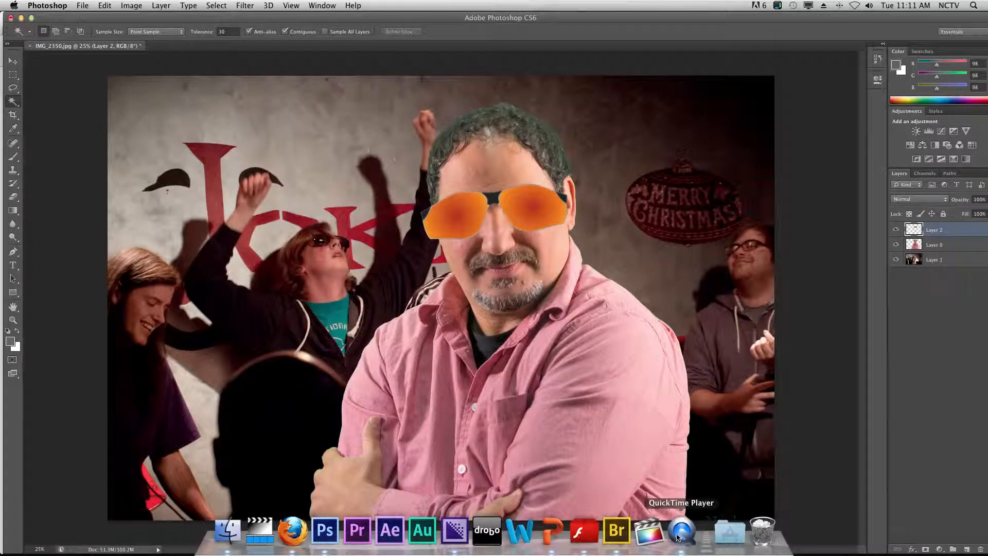
left_click(641, 535)
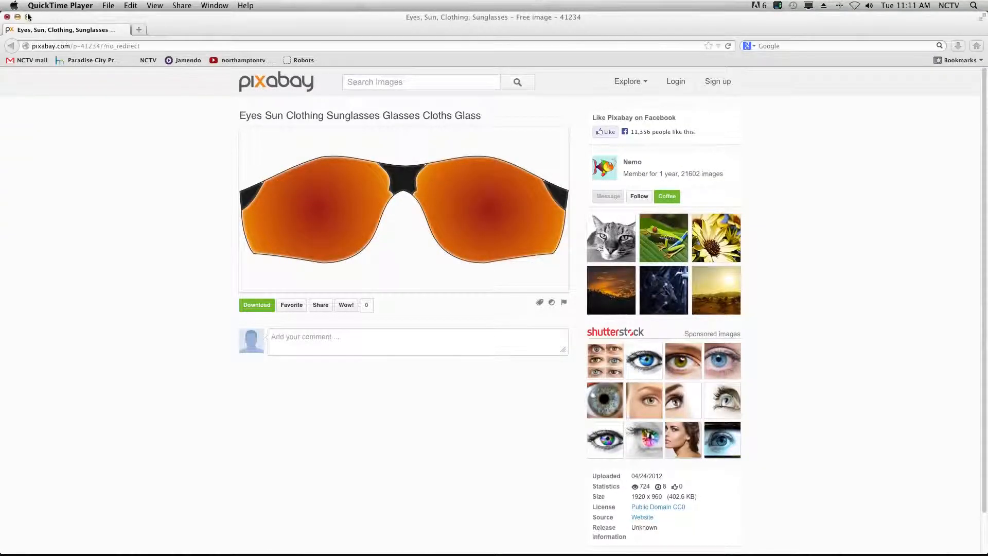
mouse_move(726, 553)
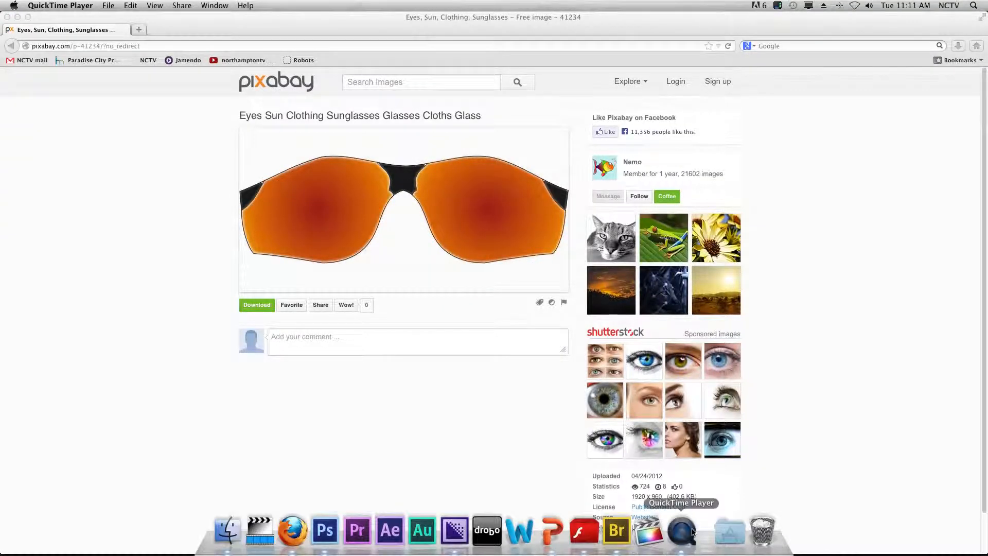
right_click(687, 531)
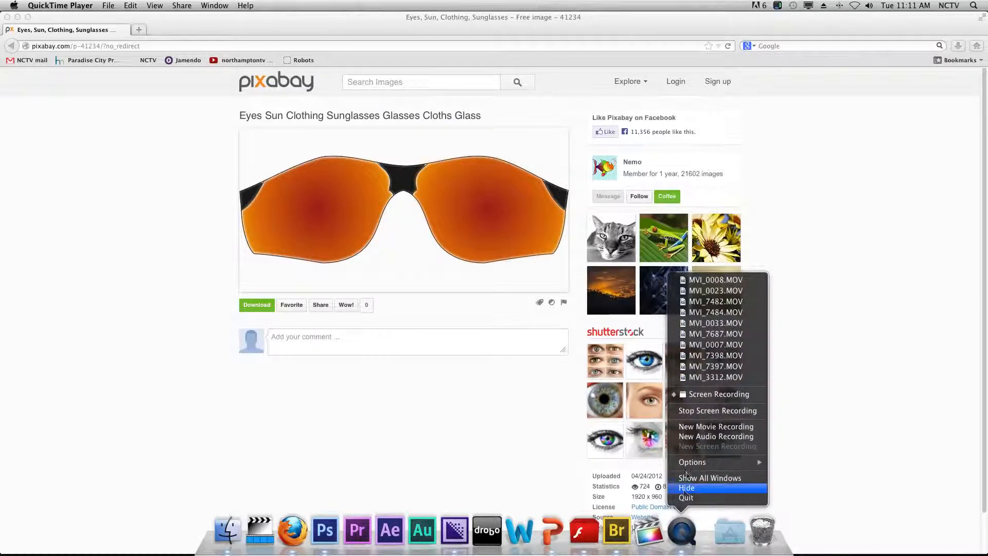
left_click(720, 395)
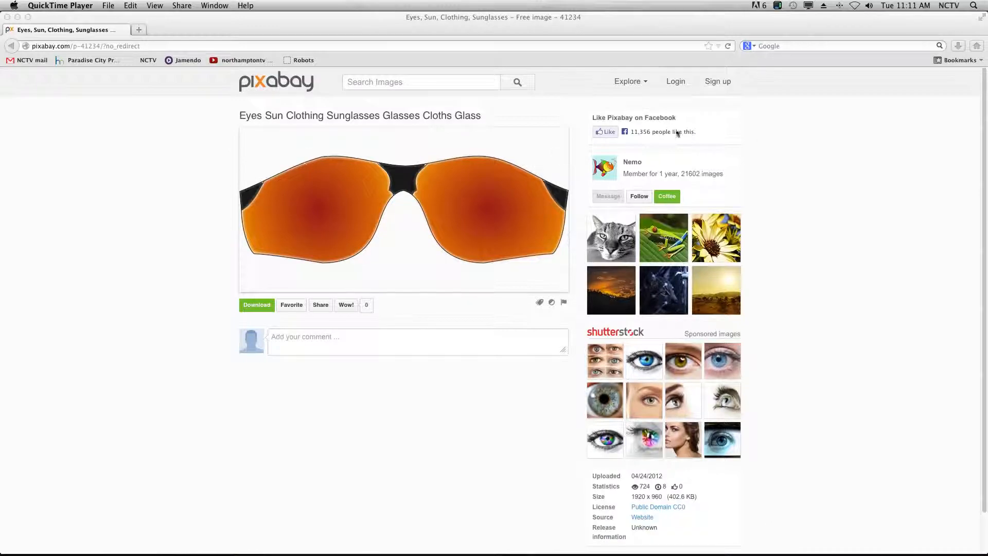